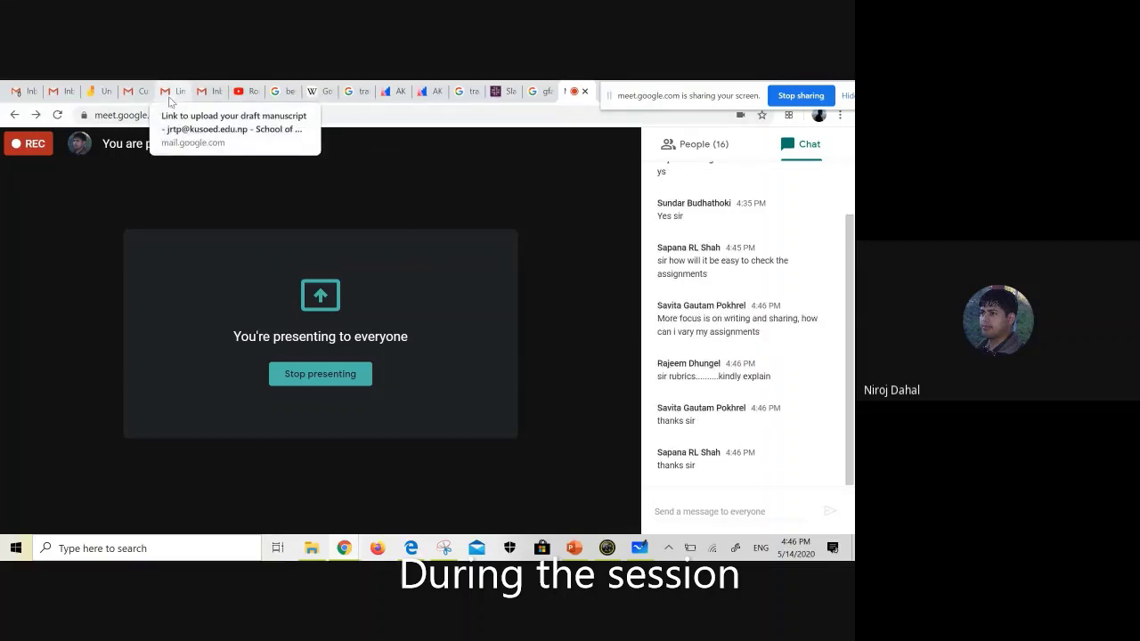
# Step: Switch to Microsoft Edge and leave the cls08; MATHEMATICS class for the list of all Google Classroom classes
pyautogui.click(409, 549)
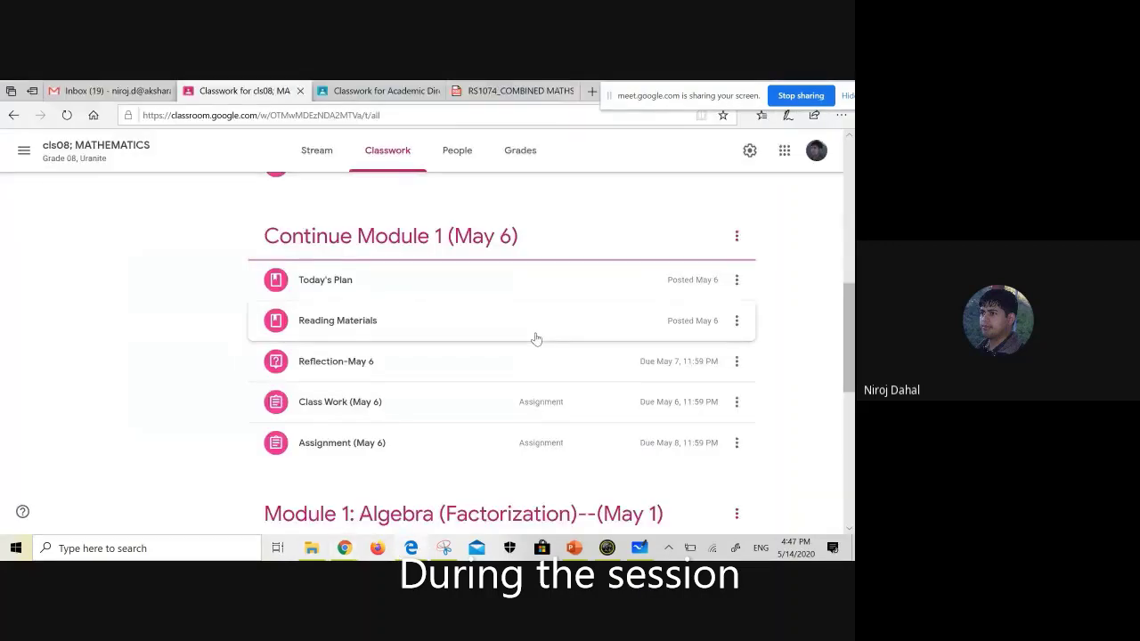
pyautogui.scroll(5, 537, 339)
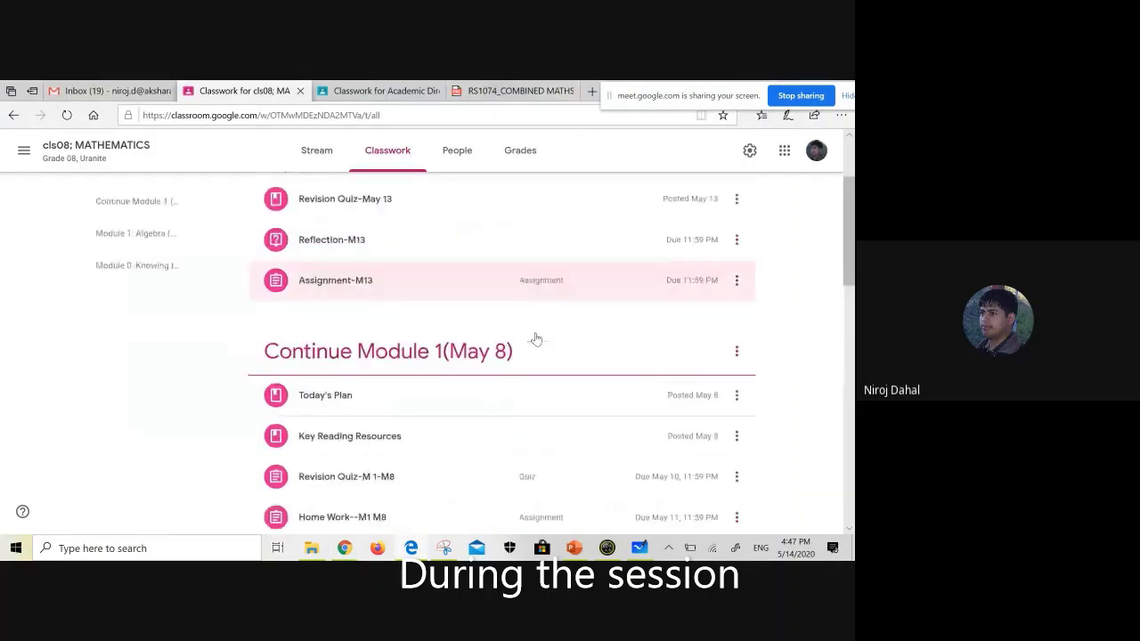
pyautogui.scroll(3, 536, 339)
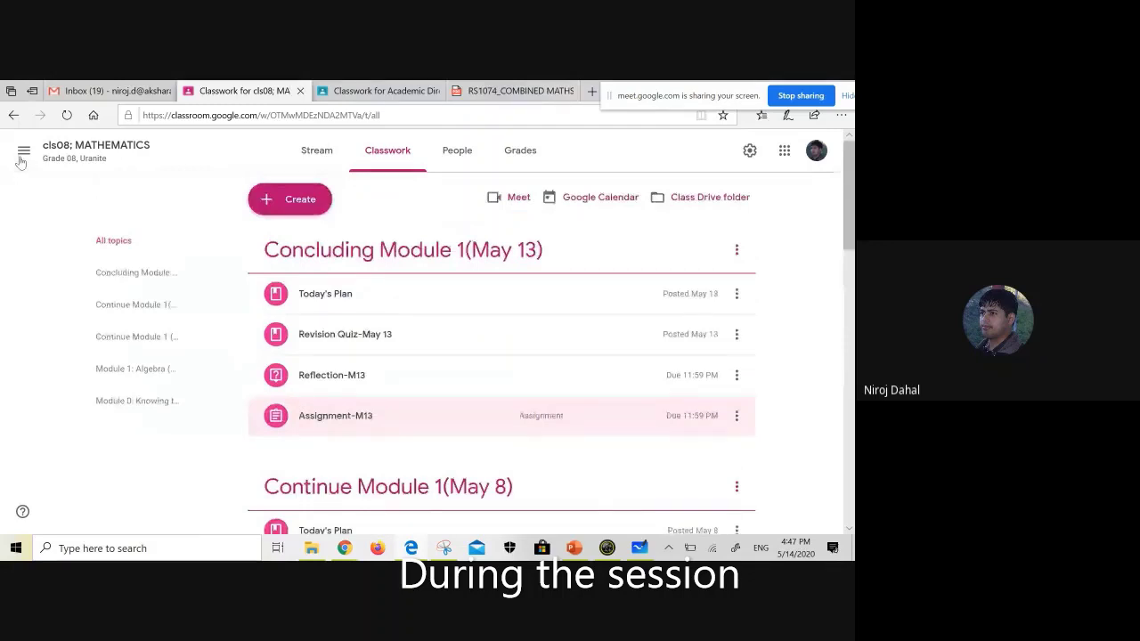
pyautogui.click(53, 151)
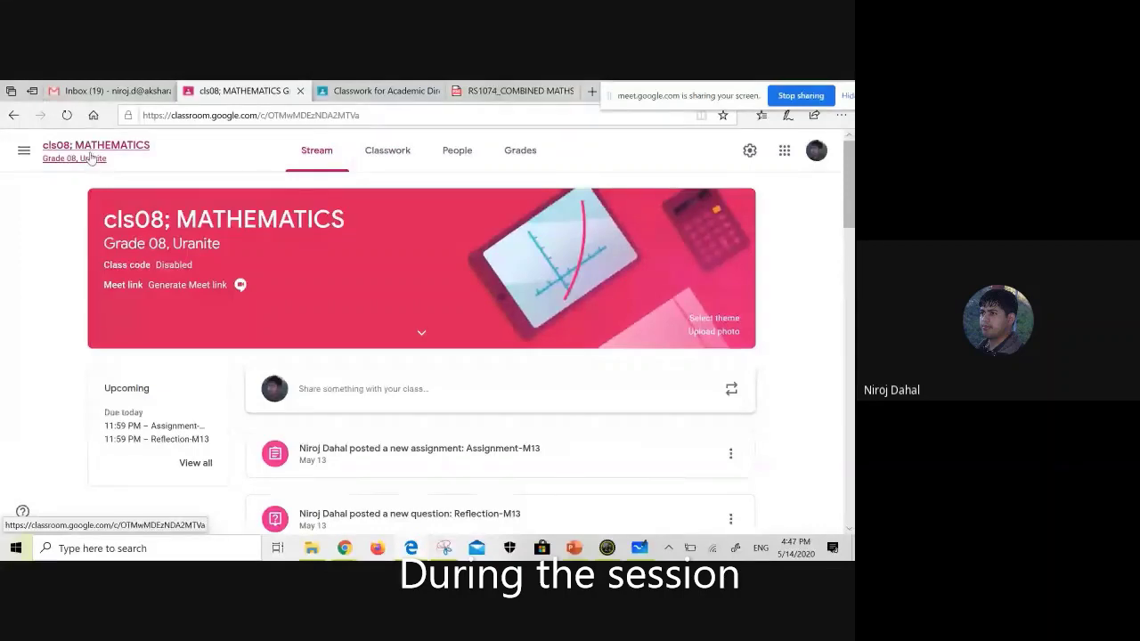
pyautogui.click(22, 154)
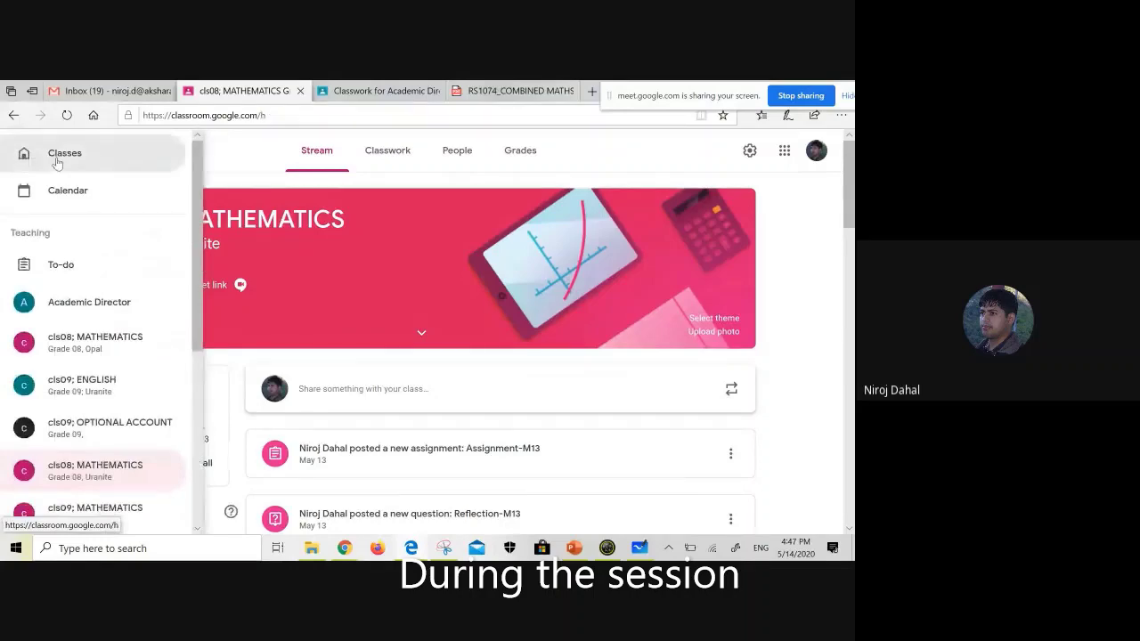
pyautogui.click(57, 160)
# Step: Open the Academic Director class and go to its classwork
pyautogui.scroll(-3, 145, 359)
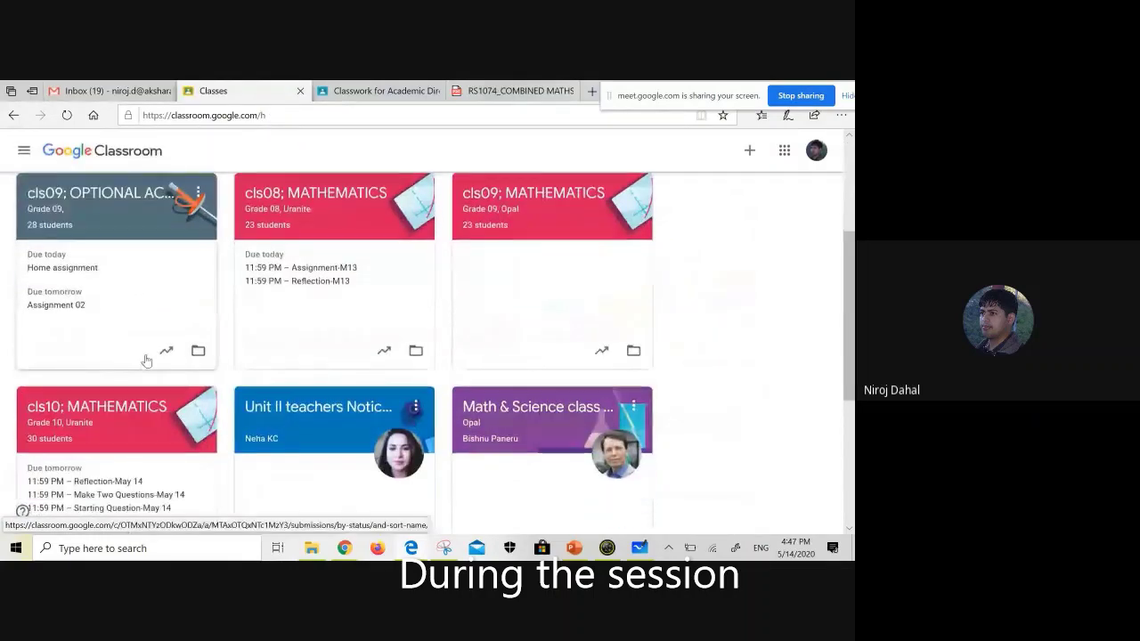
pyautogui.scroll(1, 393, 368)
pyautogui.scroll(4, 393, 367)
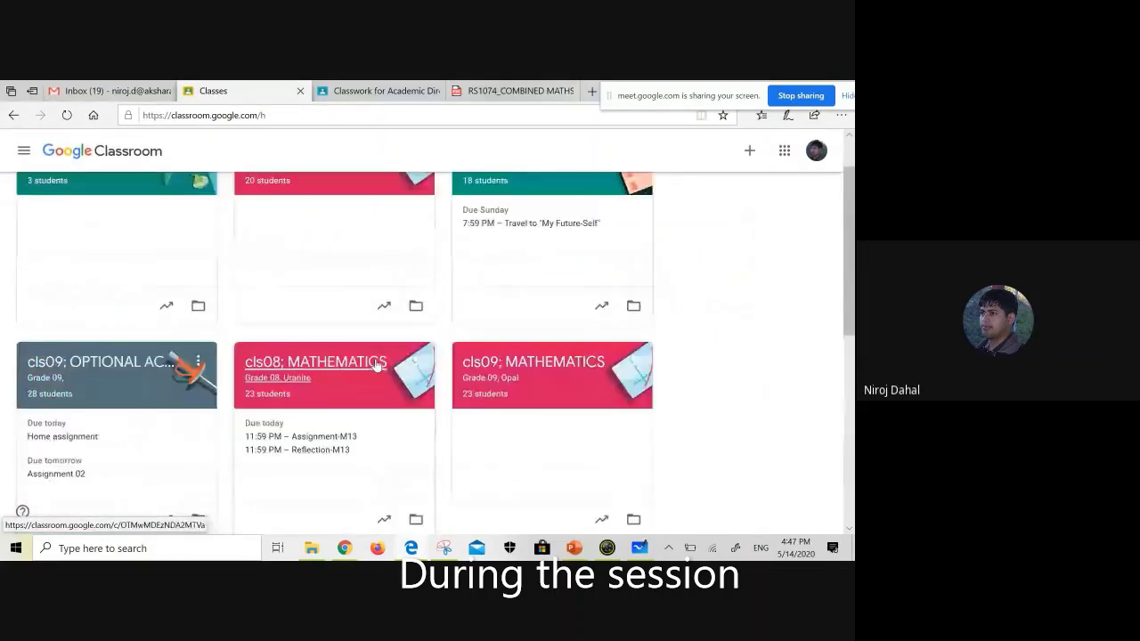
pyautogui.click(122, 212)
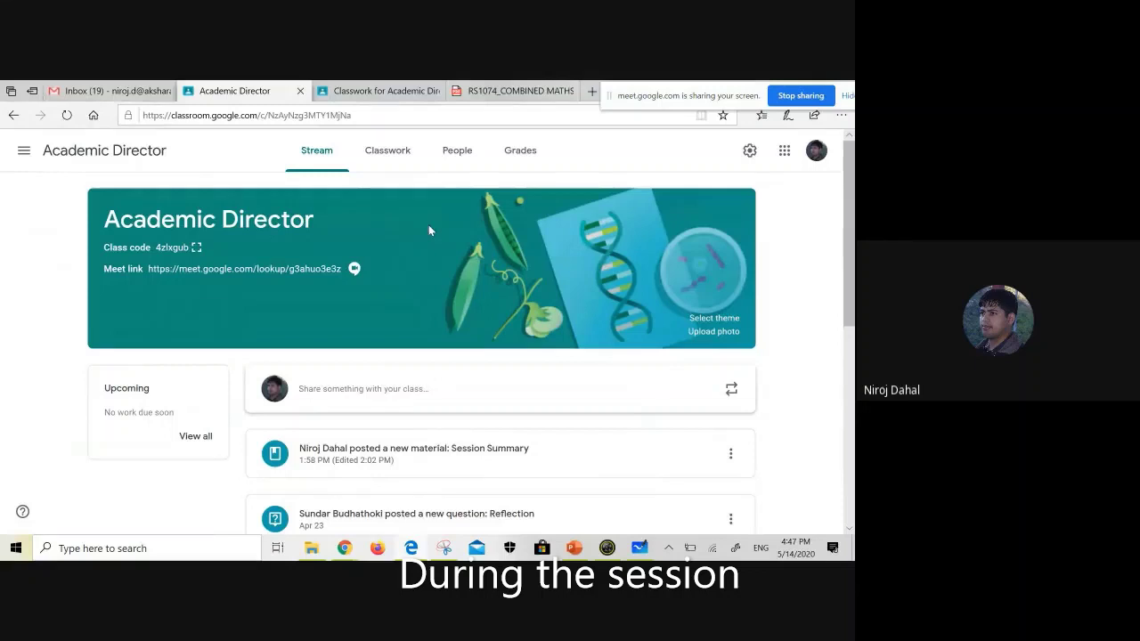
pyautogui.click(401, 151)
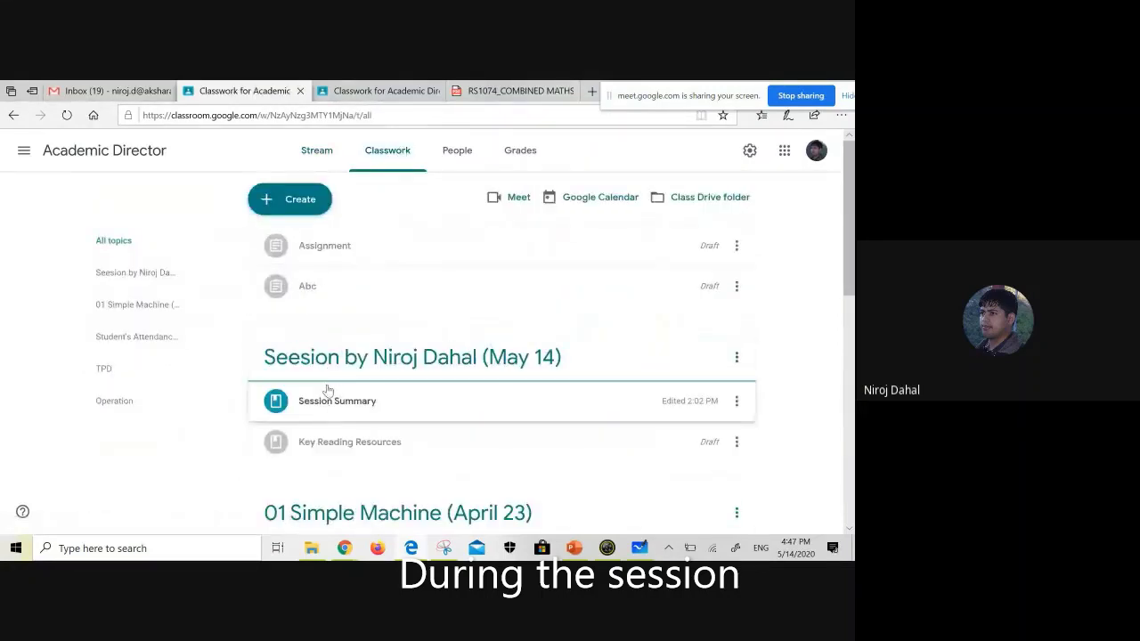
# Step: Create a new assignment with title 1 and instructions 1, and close it as a draft
pyautogui.click(292, 198)
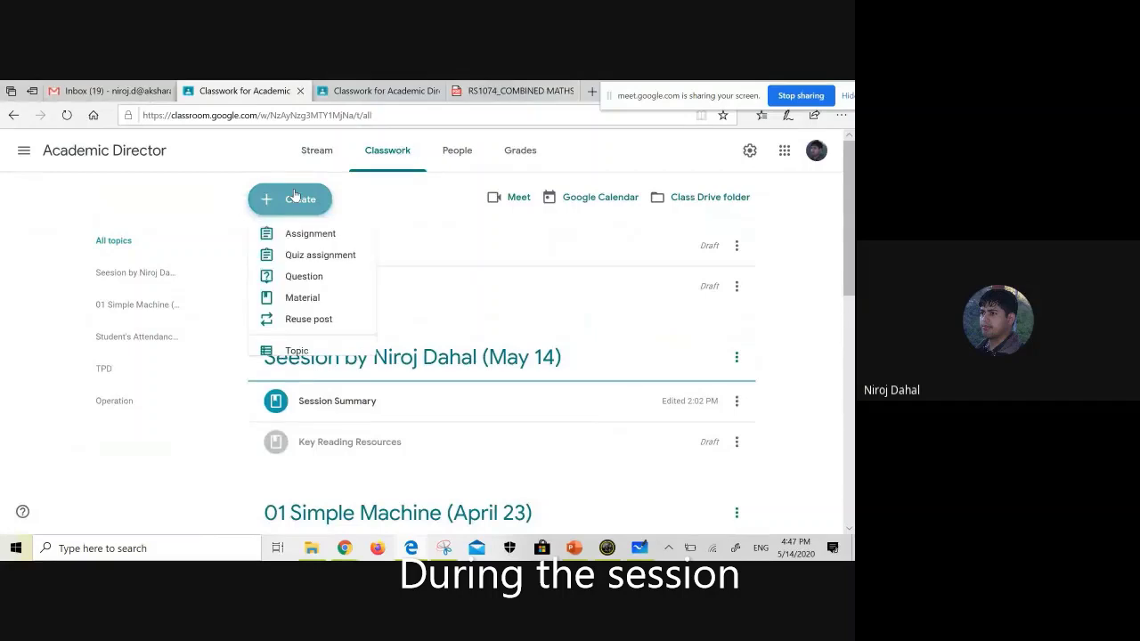
pyautogui.click(303, 237)
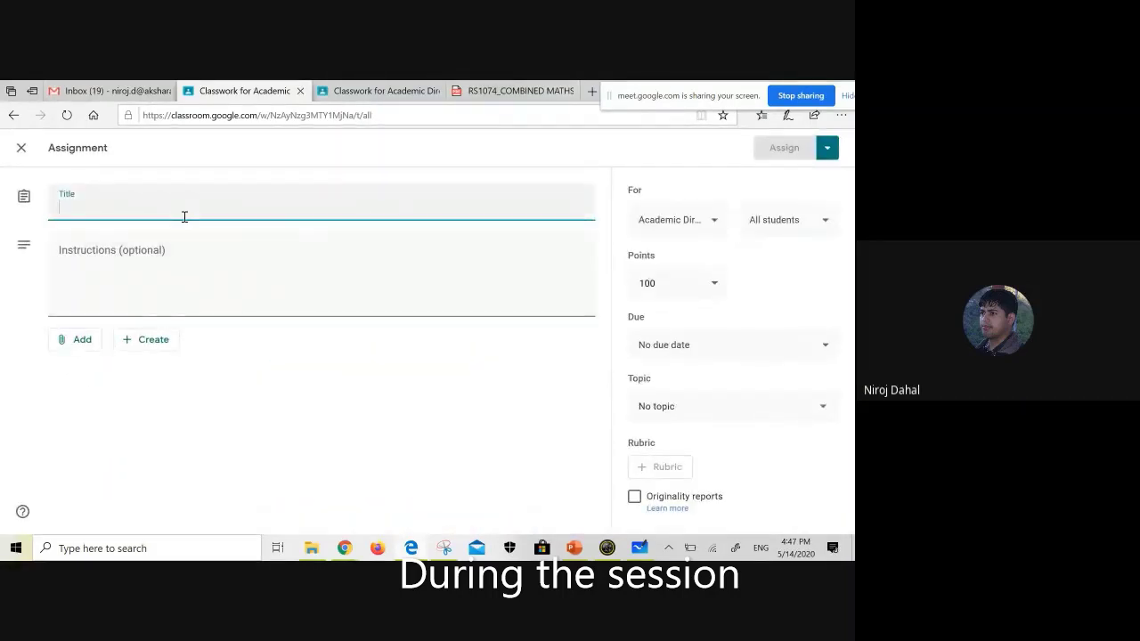
pyautogui.write('1')
pyautogui.click(165, 275)
pyautogui.write('1')
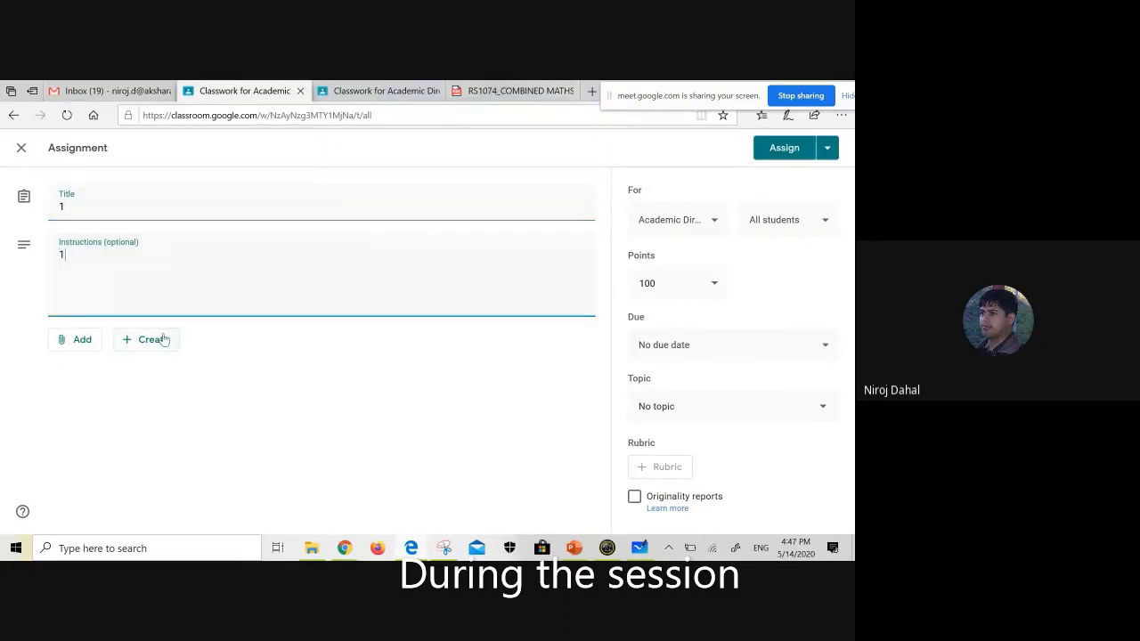
pyautogui.click(22, 149)
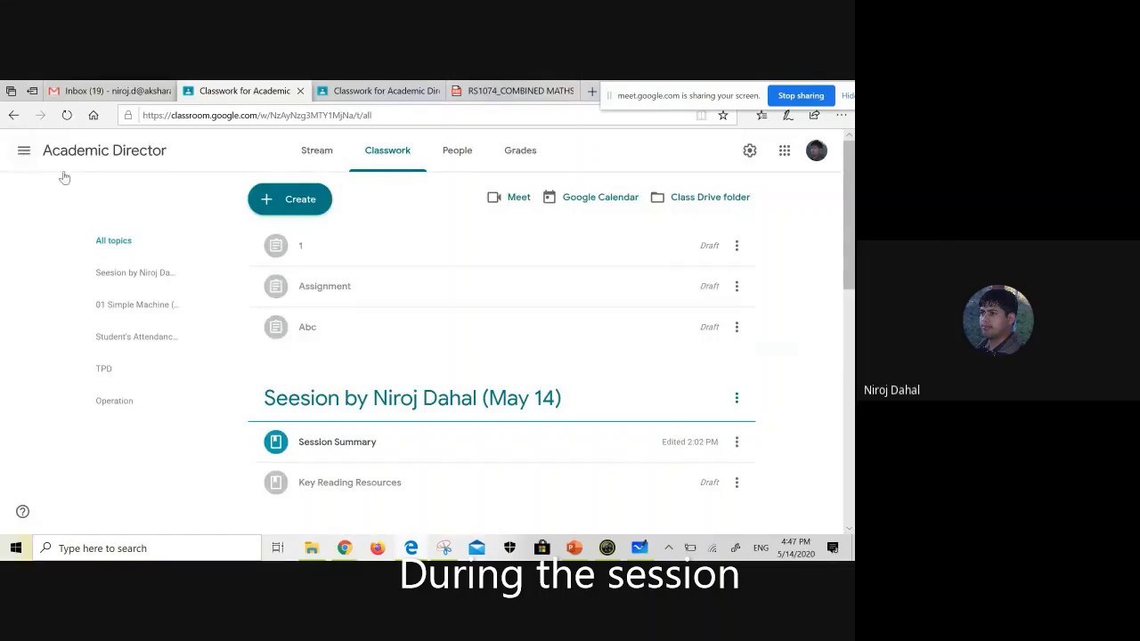
# Step: Reopen the draft assignment titled 1 for editing
pyautogui.click(313, 250)
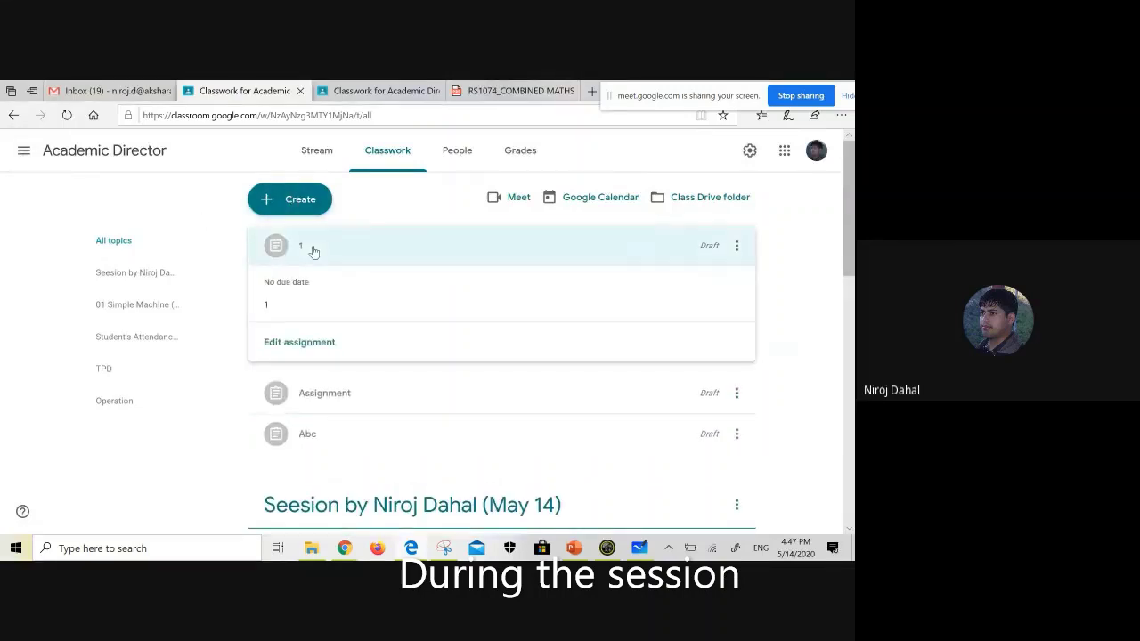
pyautogui.click(737, 245)
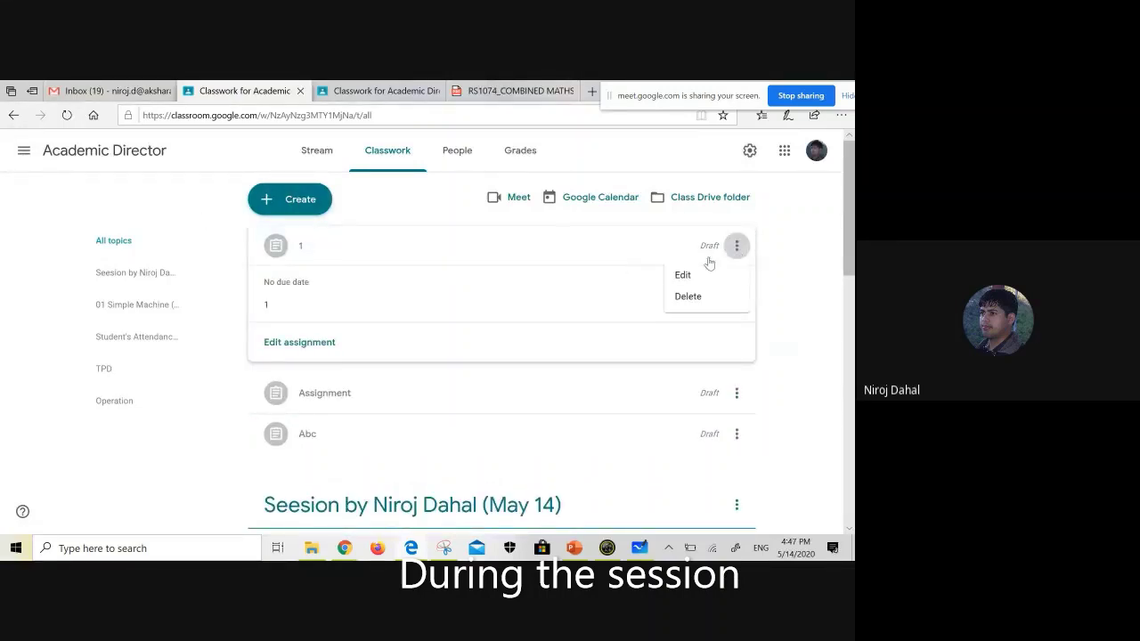
pyautogui.click(690, 277)
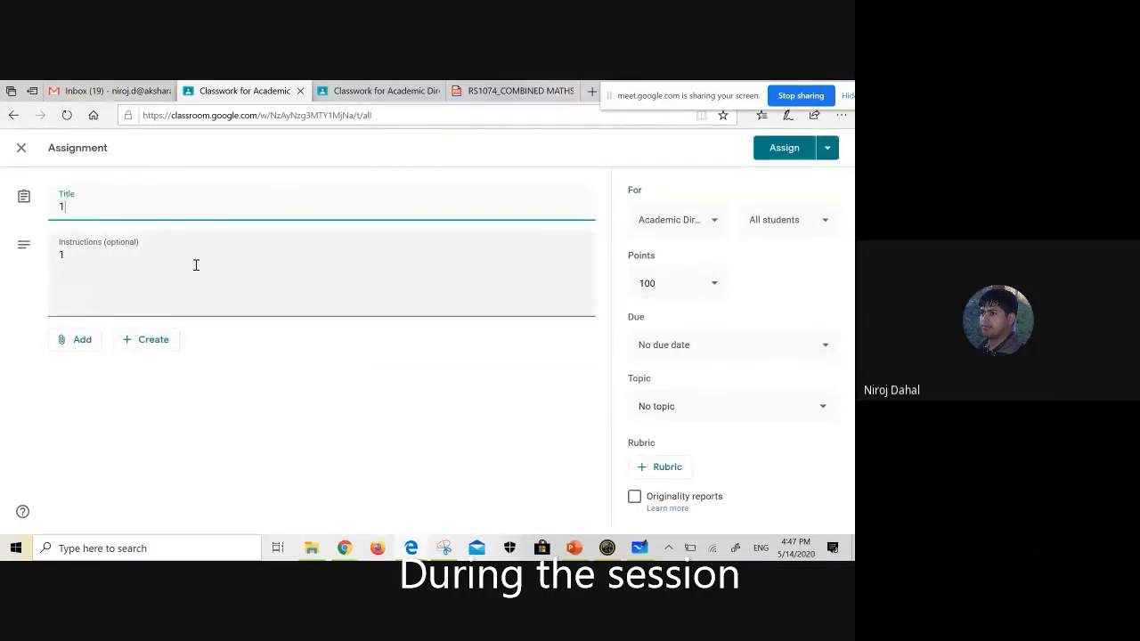
pyautogui.click(514, 311)
pyautogui.click(712, 290)
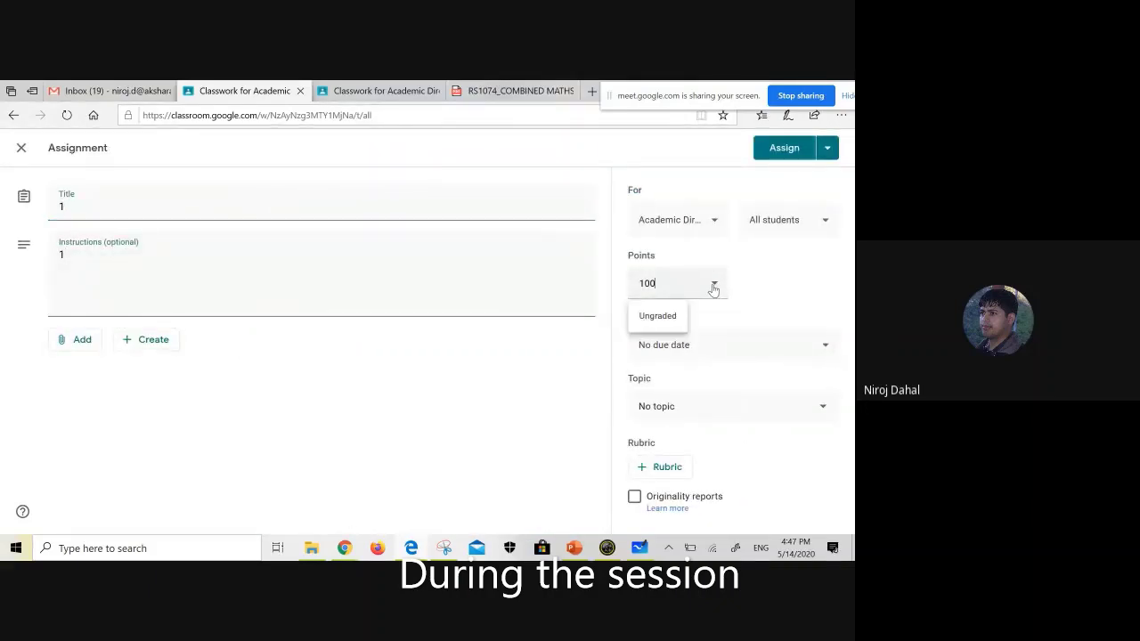
pyautogui.click(714, 289)
pyautogui.click(714, 289)
pyautogui.click(767, 292)
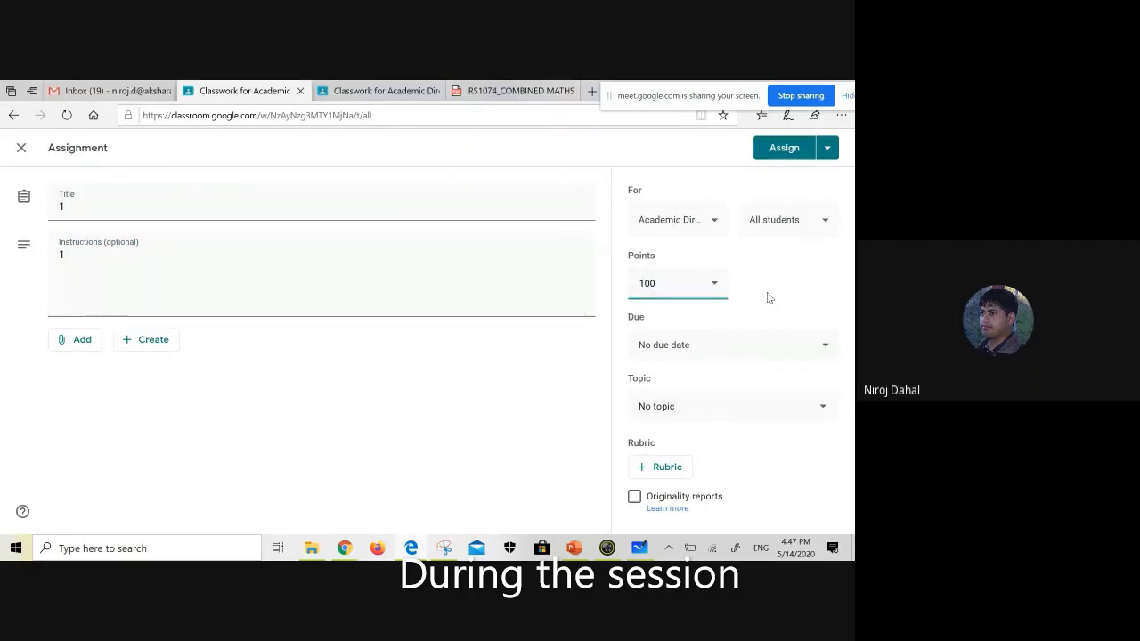
# Step: Set the assignment's due date to May 15, 2020 and file it under the May 14 session topic
pyautogui.click(690, 345)
pyautogui.click(674, 394)
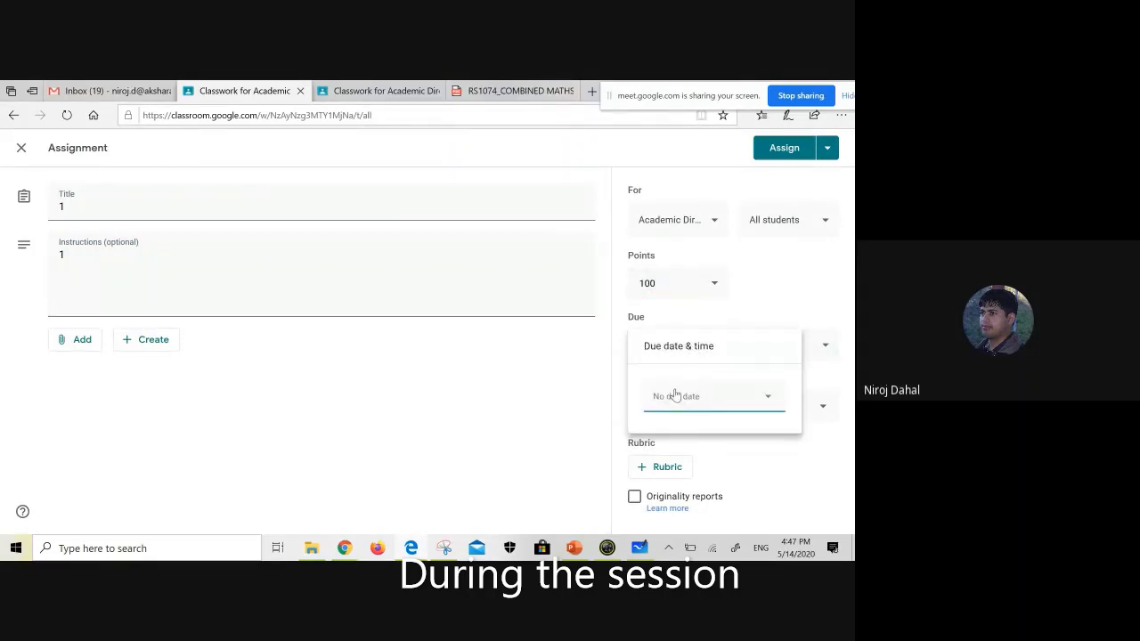
pyautogui.click(636, 405)
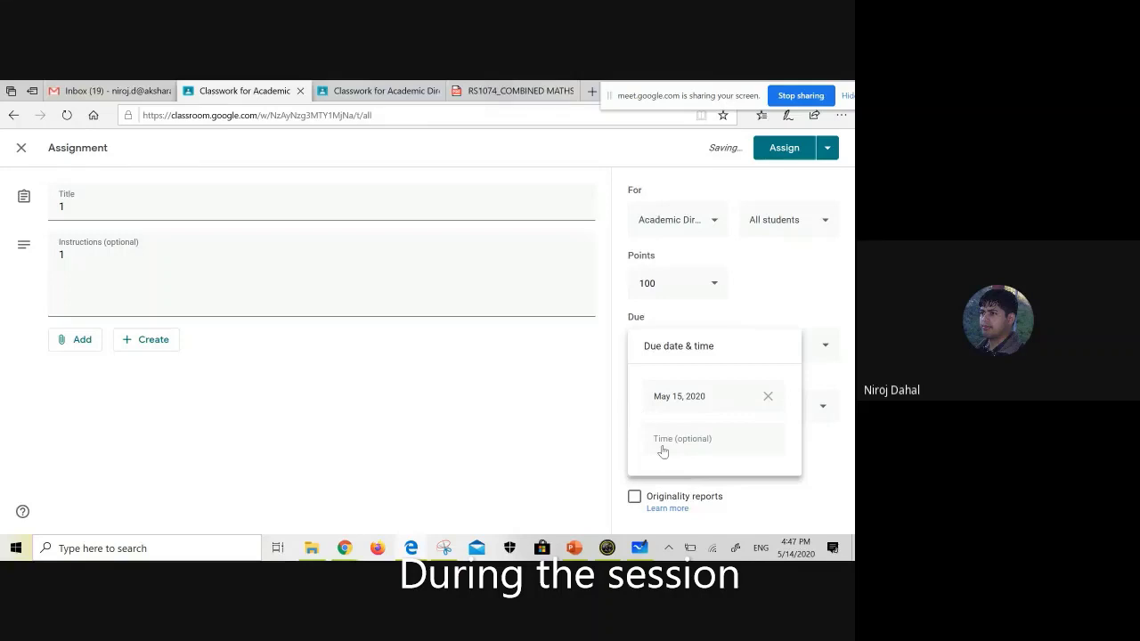
pyautogui.click(665, 451)
pyautogui.click(609, 413)
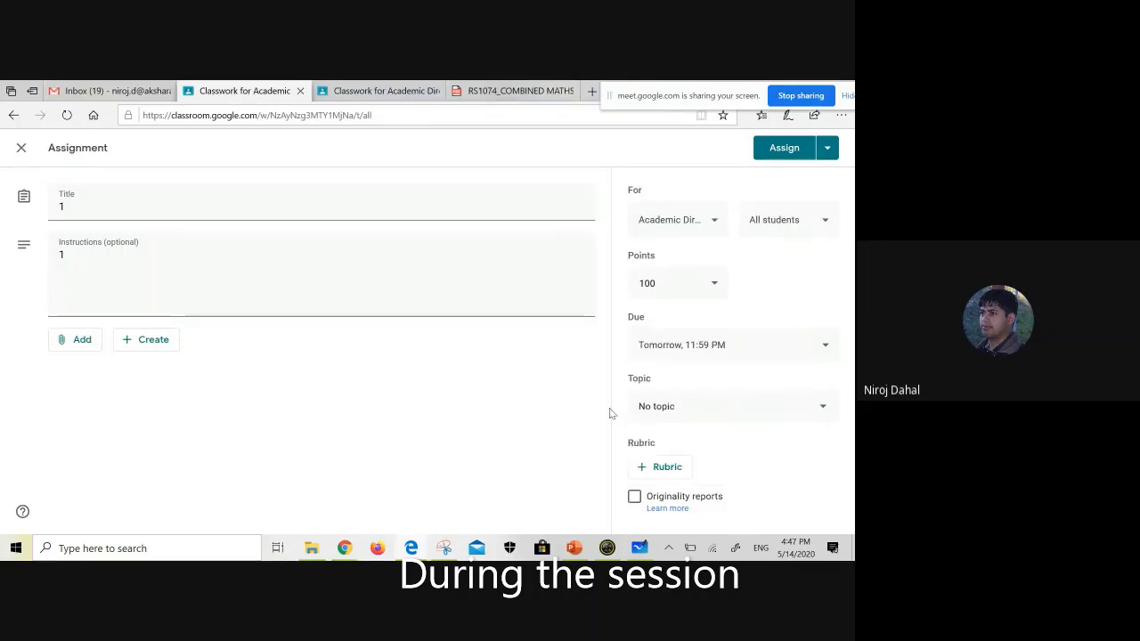
pyautogui.click(669, 412)
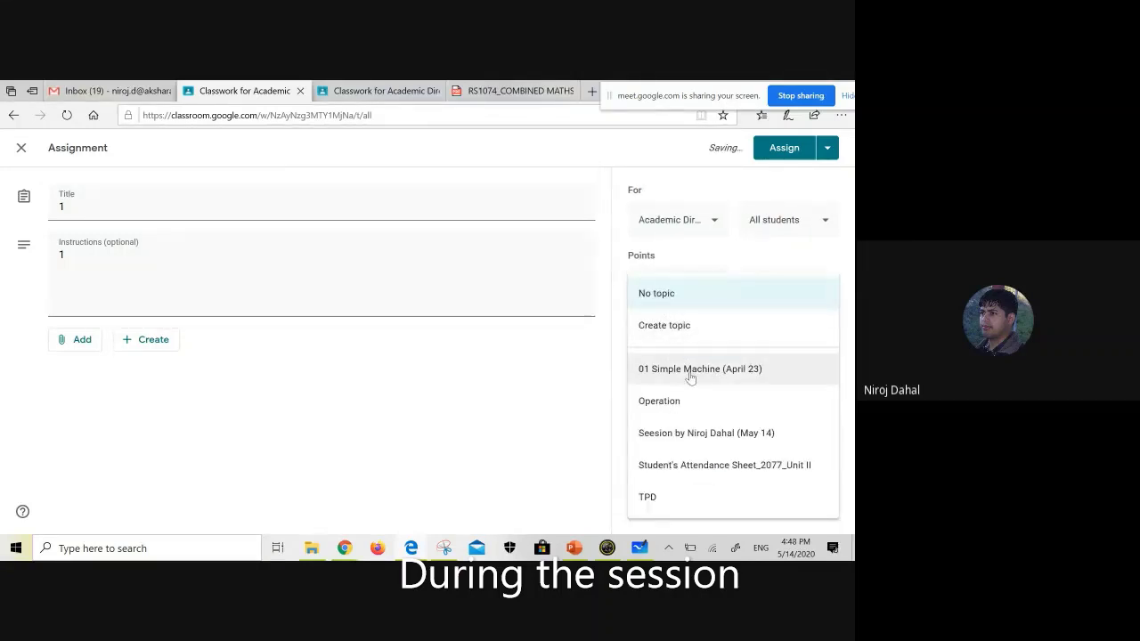
pyautogui.click(704, 435)
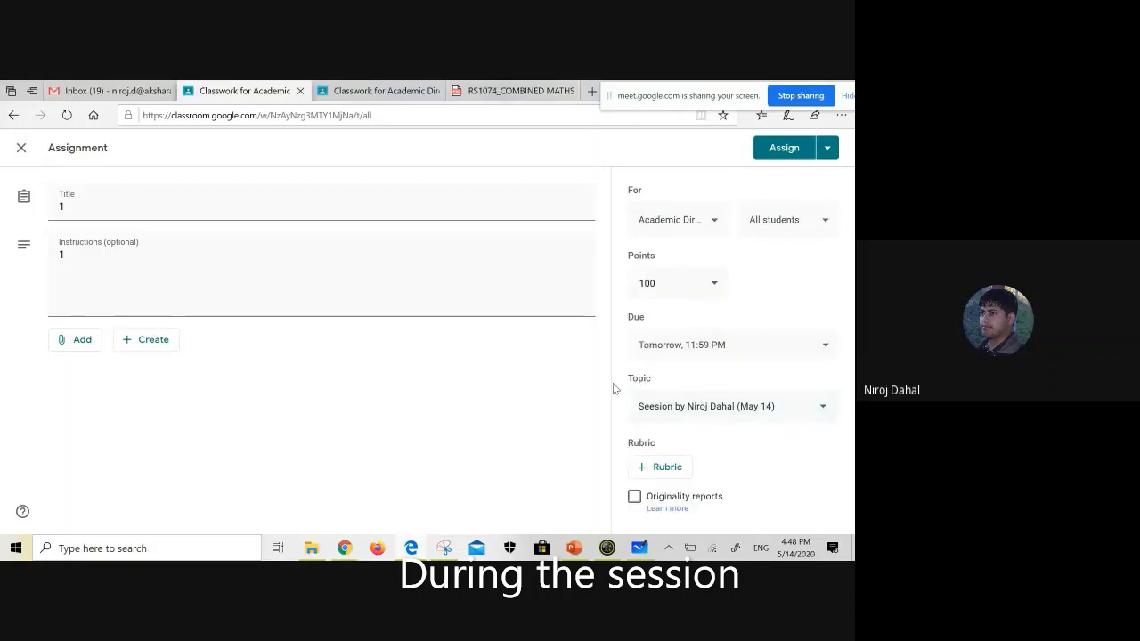
# Step: Create a new rubric for the assignment and title its first criterion Outstanding
pyautogui.click(659, 467)
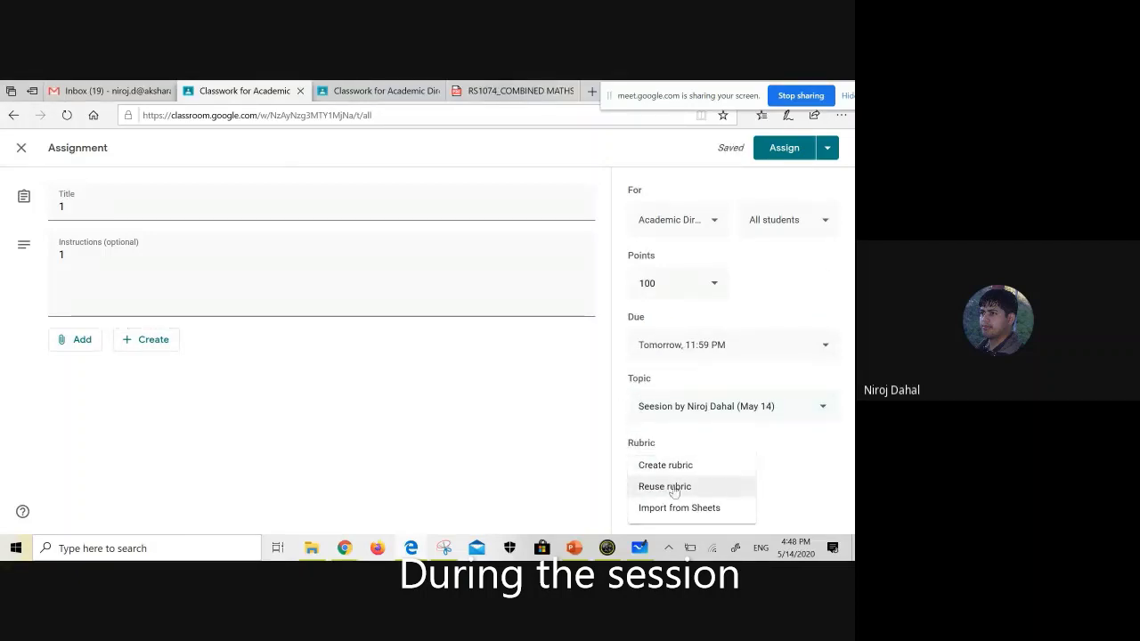
pyautogui.click(674, 468)
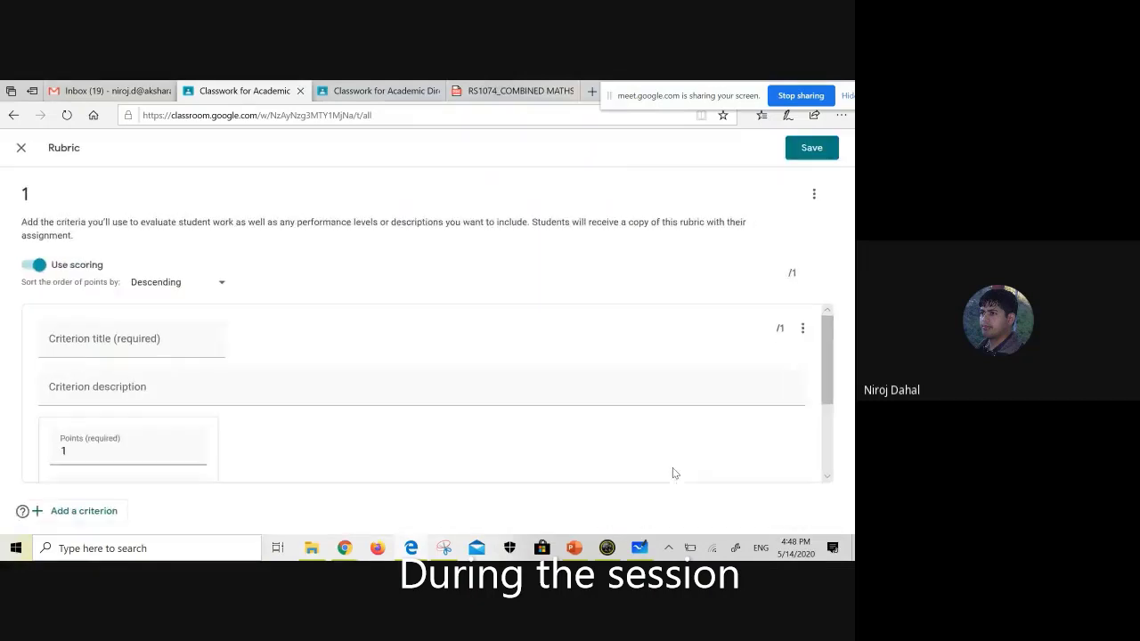
pyautogui.scroll(-1, 133, 356)
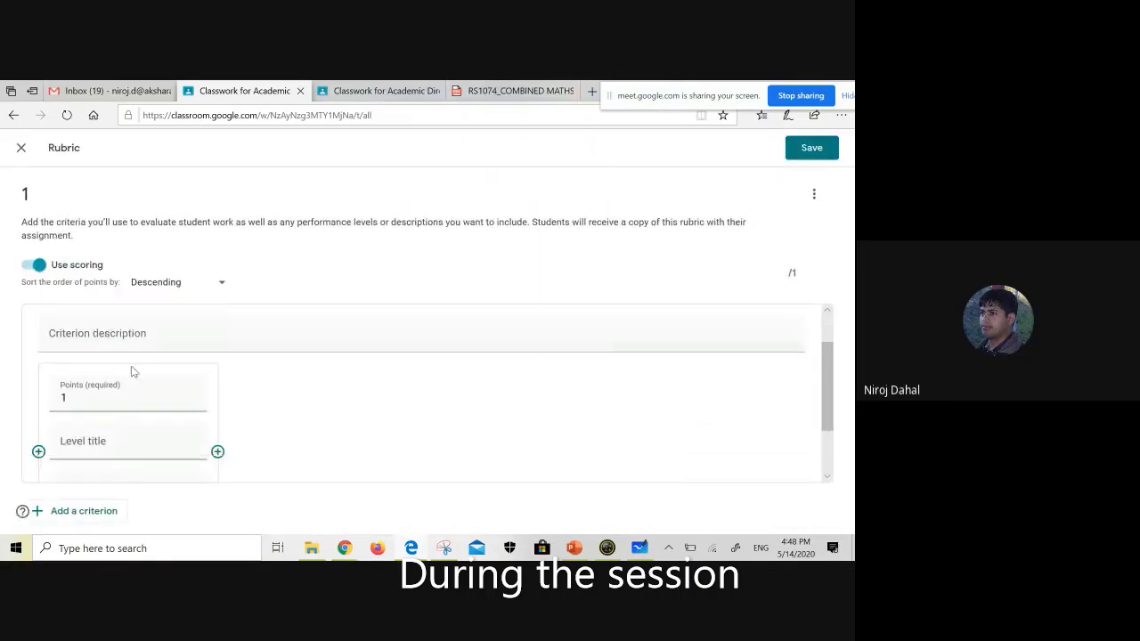
pyautogui.scroll(1, 133, 356)
pyautogui.click(120, 349)
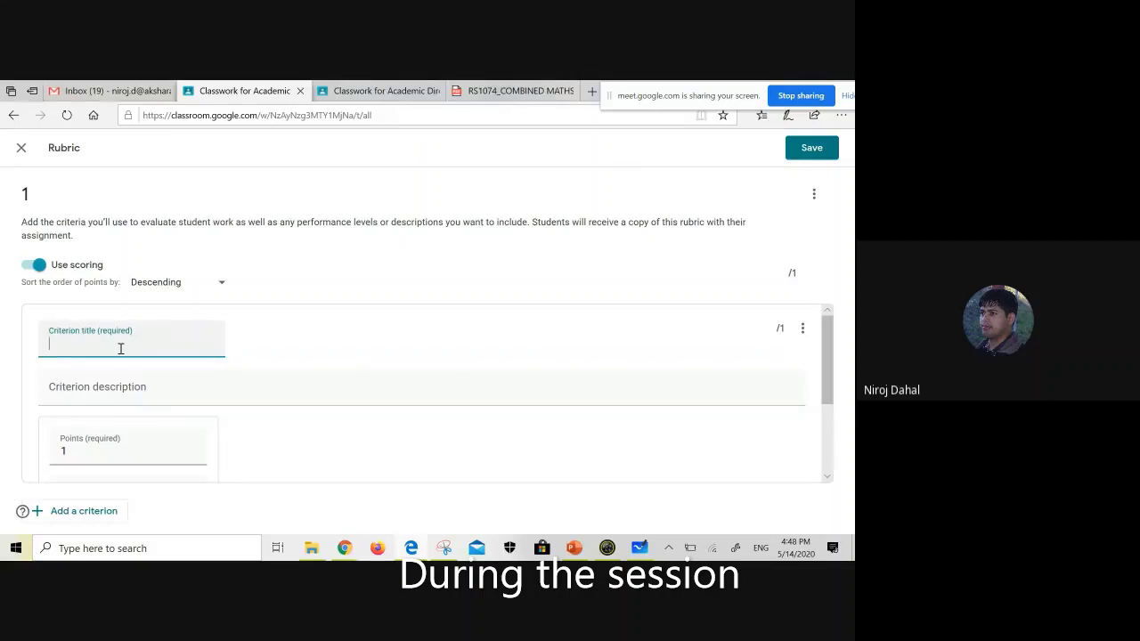
pyautogui.scroll(-1, 150, 396)
pyautogui.scroll(-2, 151, 396)
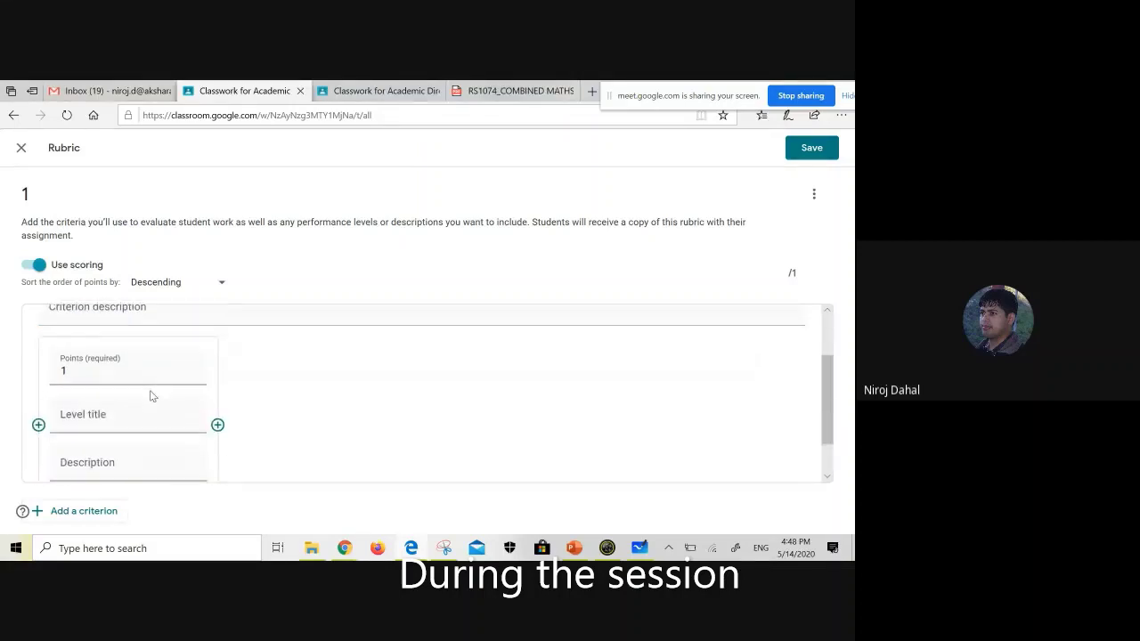
pyautogui.scroll(1, 151, 395)
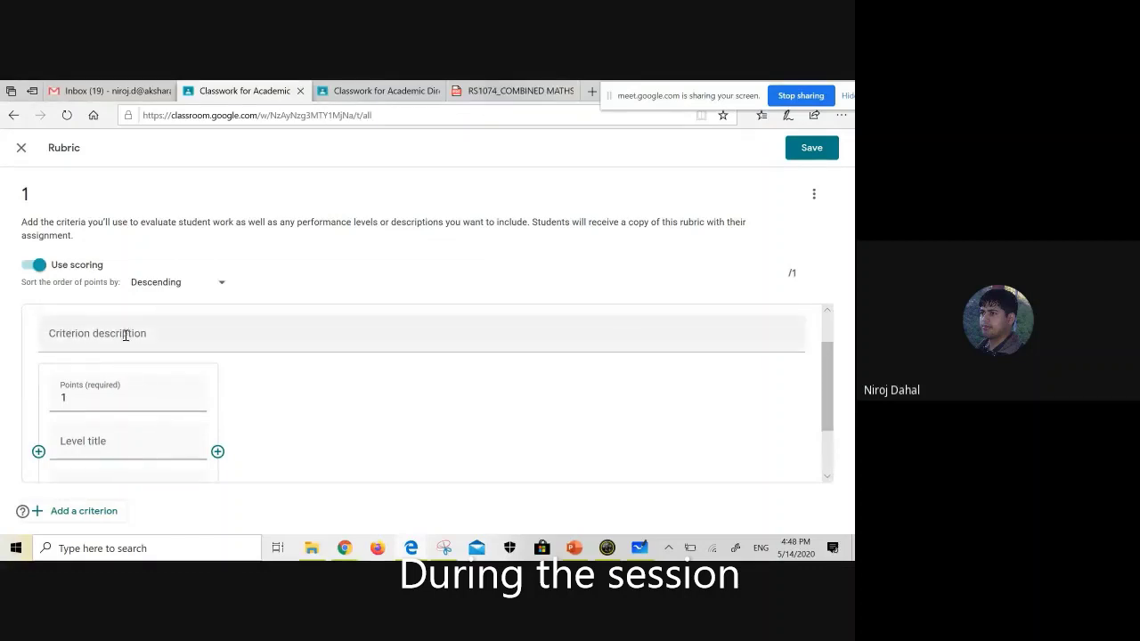
pyautogui.scroll(2, 124, 337)
pyautogui.scroll(1, 125, 338)
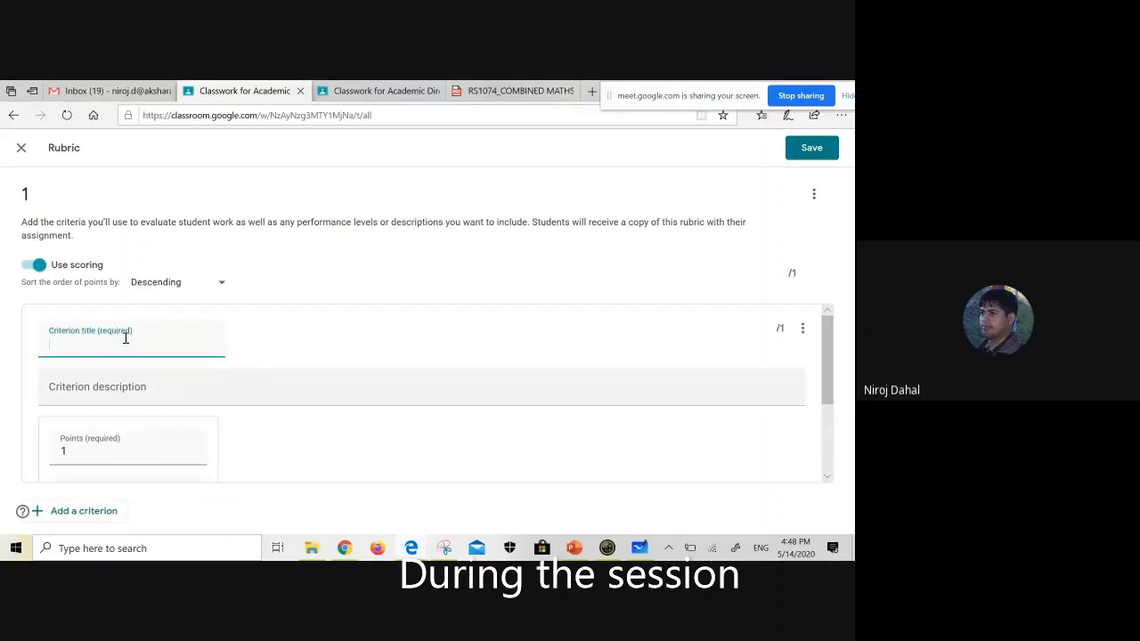
pyautogui.write('Outstanding')
# Step: Set the Outstanding criterion's first level to 5 points and add a second level after it
pyautogui.click(139, 399)
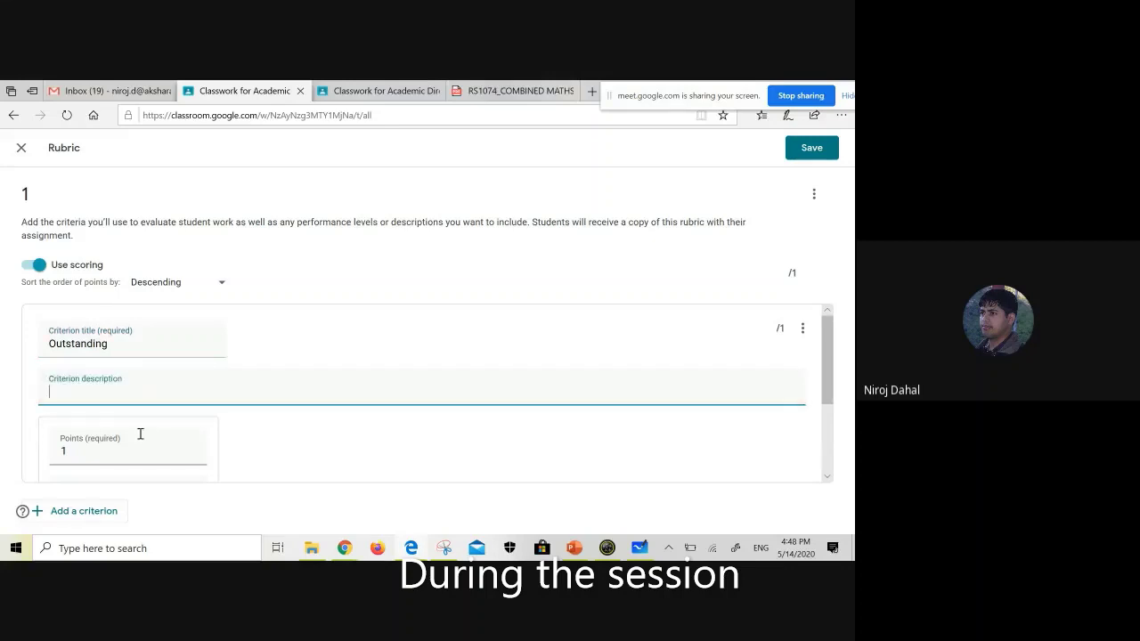
pyautogui.press('Tab')
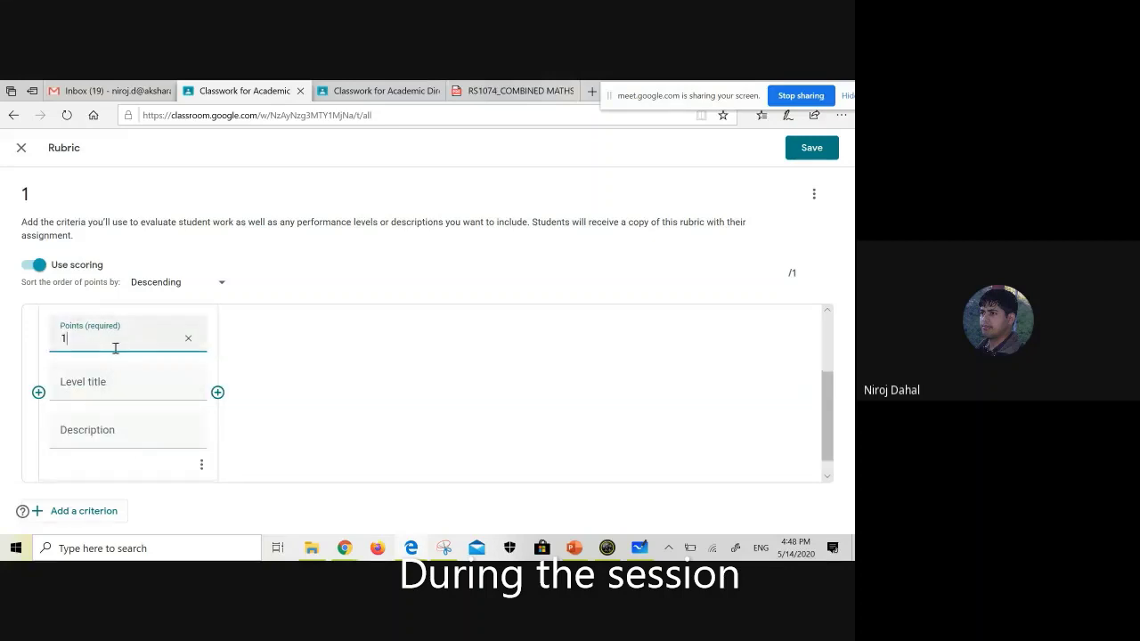
pyautogui.press('BackSpace')
pyautogui.write('5')
pyautogui.click(120, 381)
pyautogui.click(120, 433)
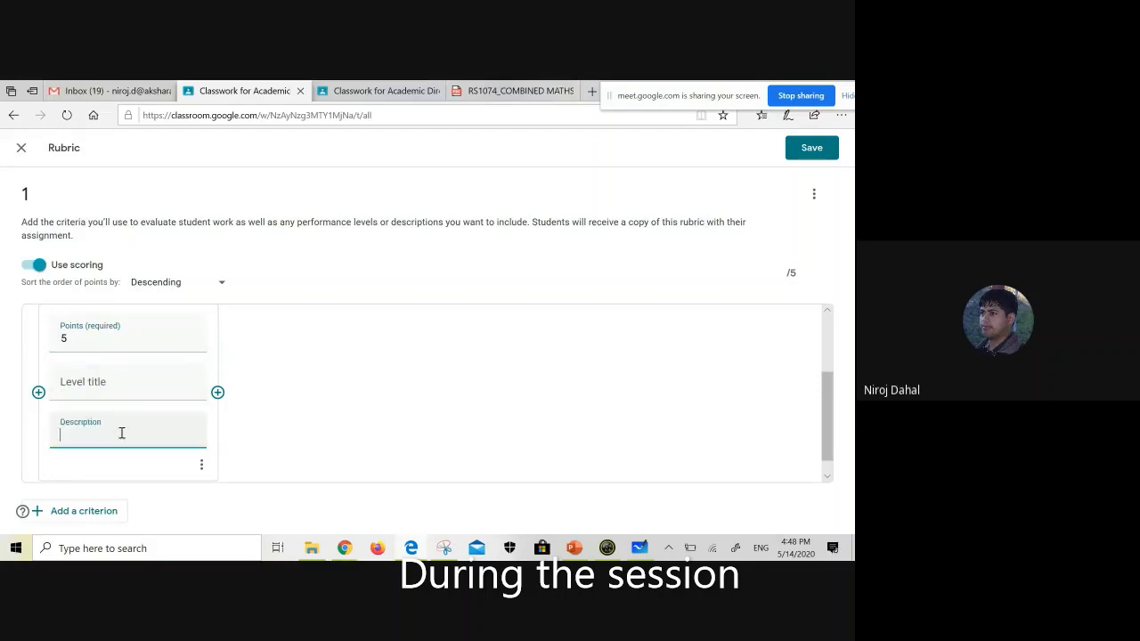
pyautogui.click(217, 393)
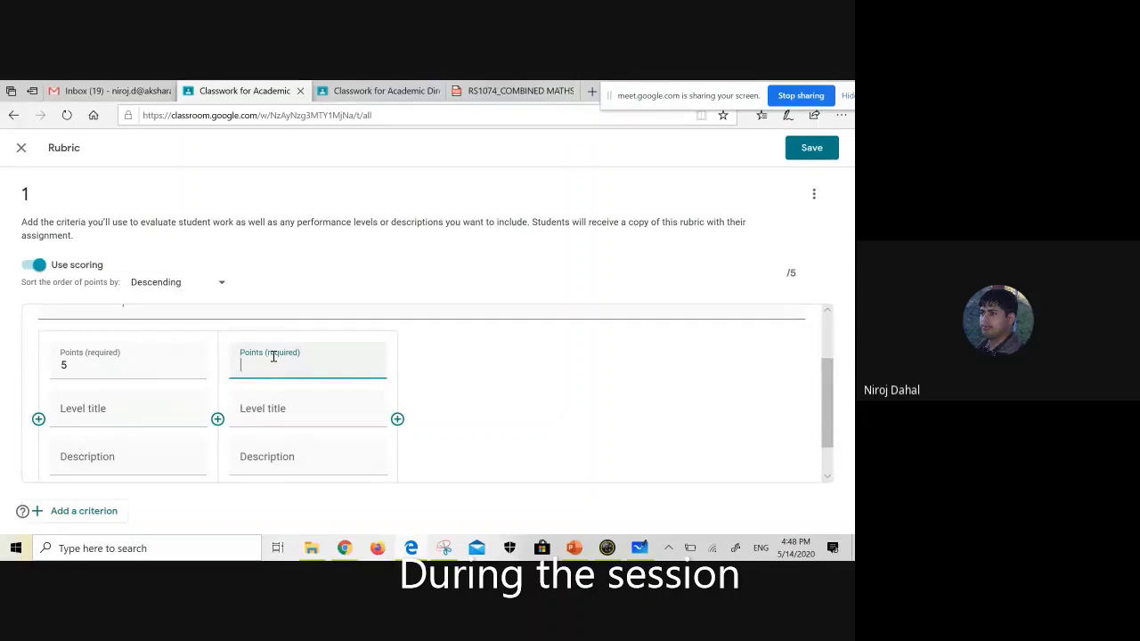
pyautogui.scroll(1, 204, 356)
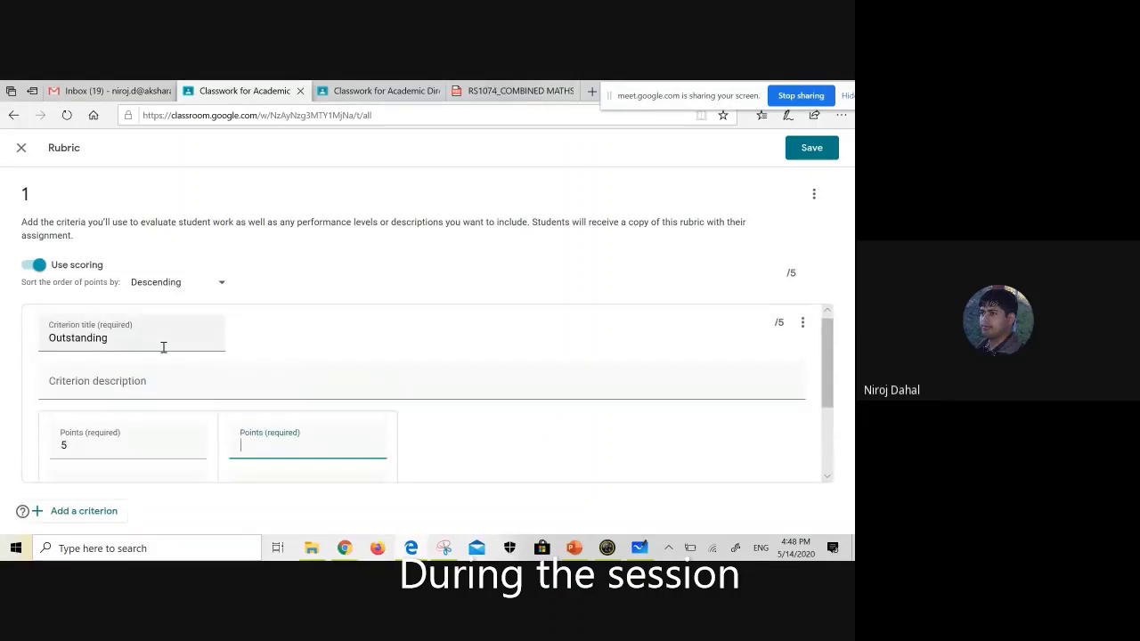
# Step: Retitle the rubric's Outstanding criterion as Quiz
pyautogui.click(118, 351)
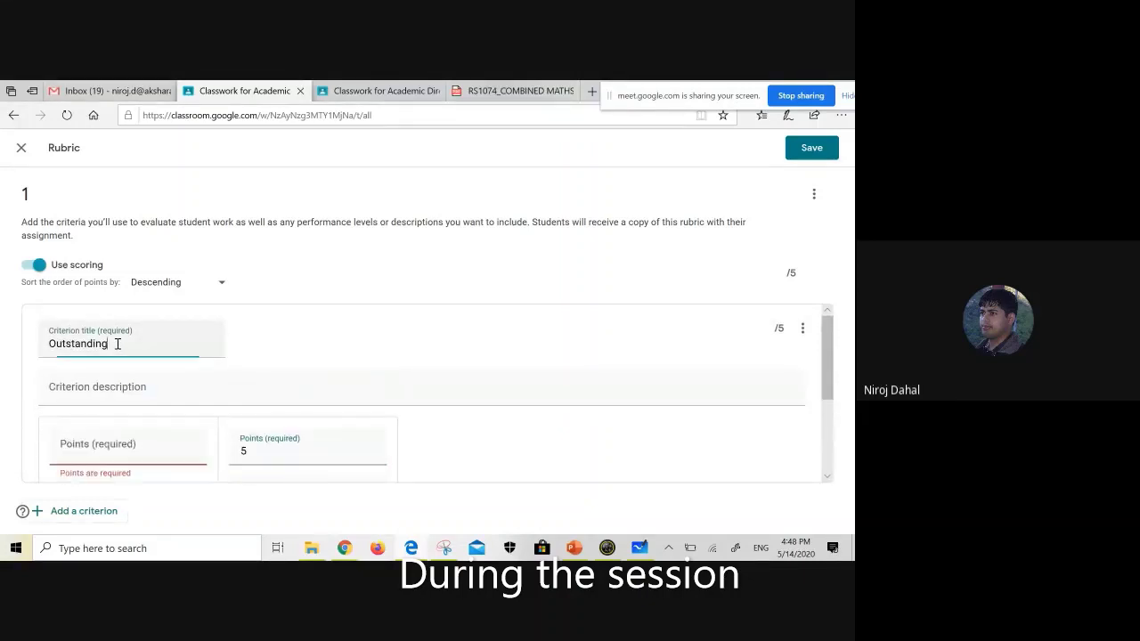
pyautogui.moveTo(117, 344); pyautogui.dragTo(25, 353)
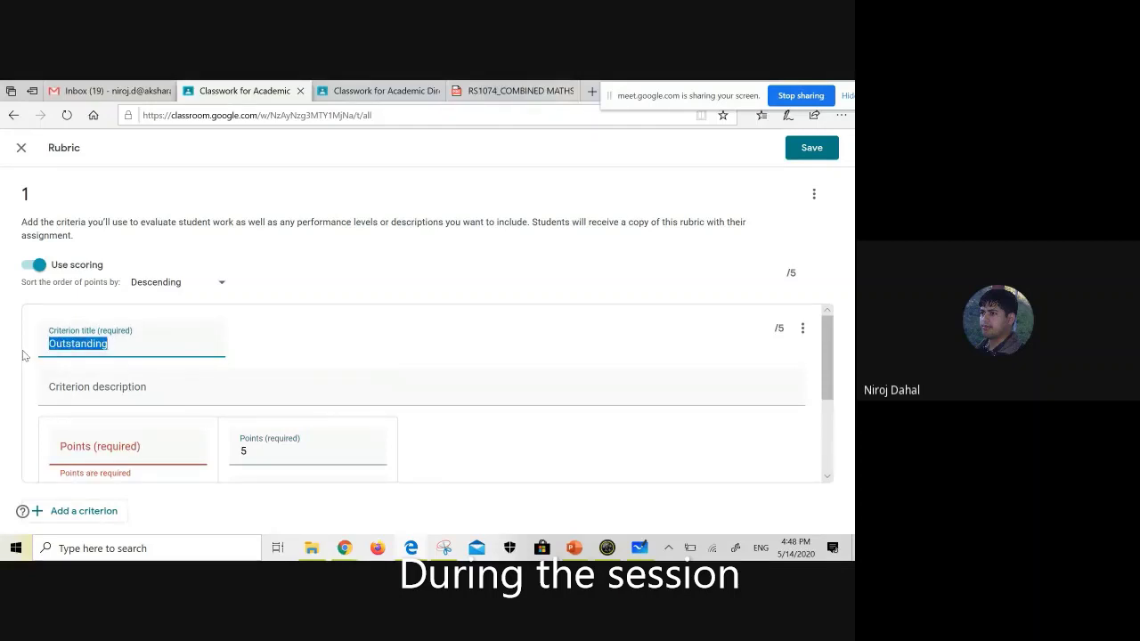
pyautogui.press('BackSpace')
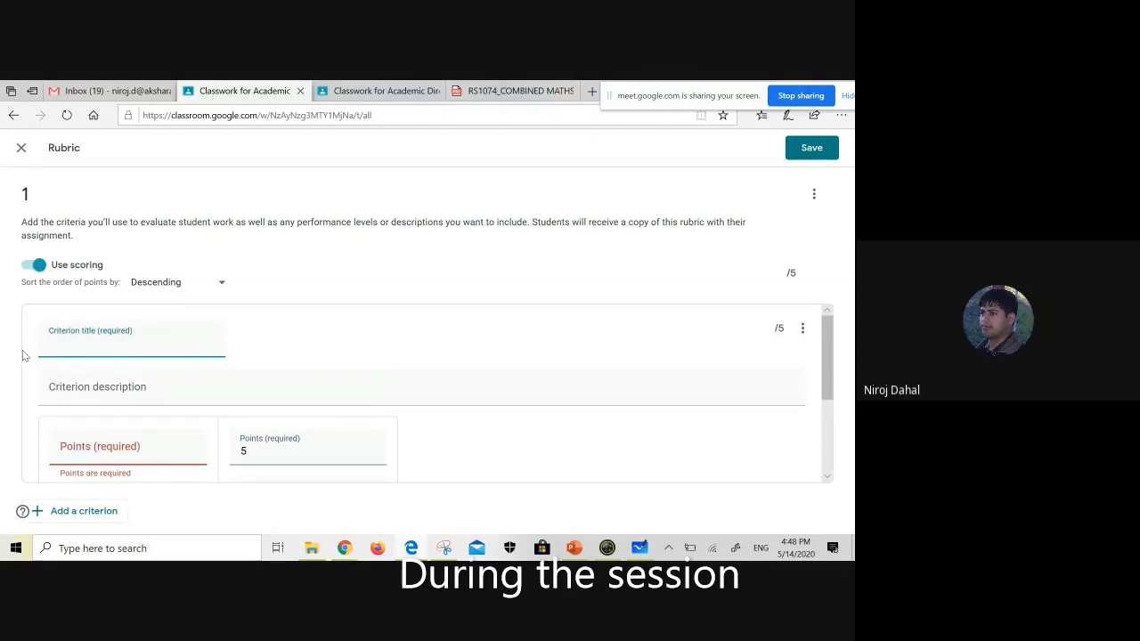
pyautogui.write('Quiz')
pyautogui.click(33, 396)
# Step: Set the Quiz criterion's empty first level to 5 points and title it Outstanding
pyautogui.scroll(-1, 36, 397)
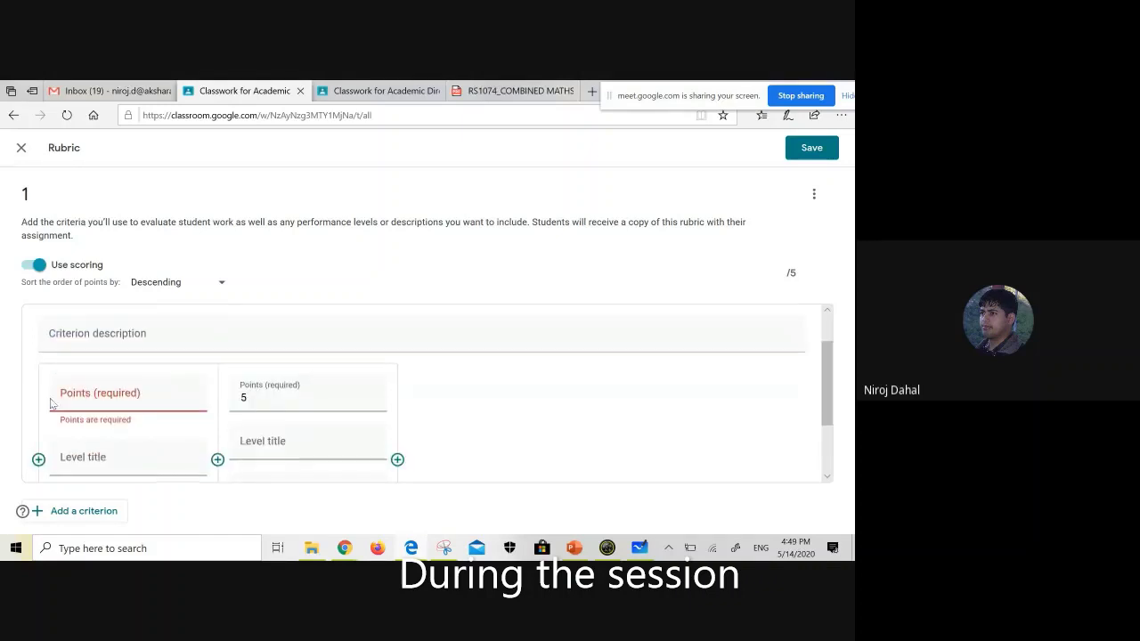
pyautogui.click(71, 392)
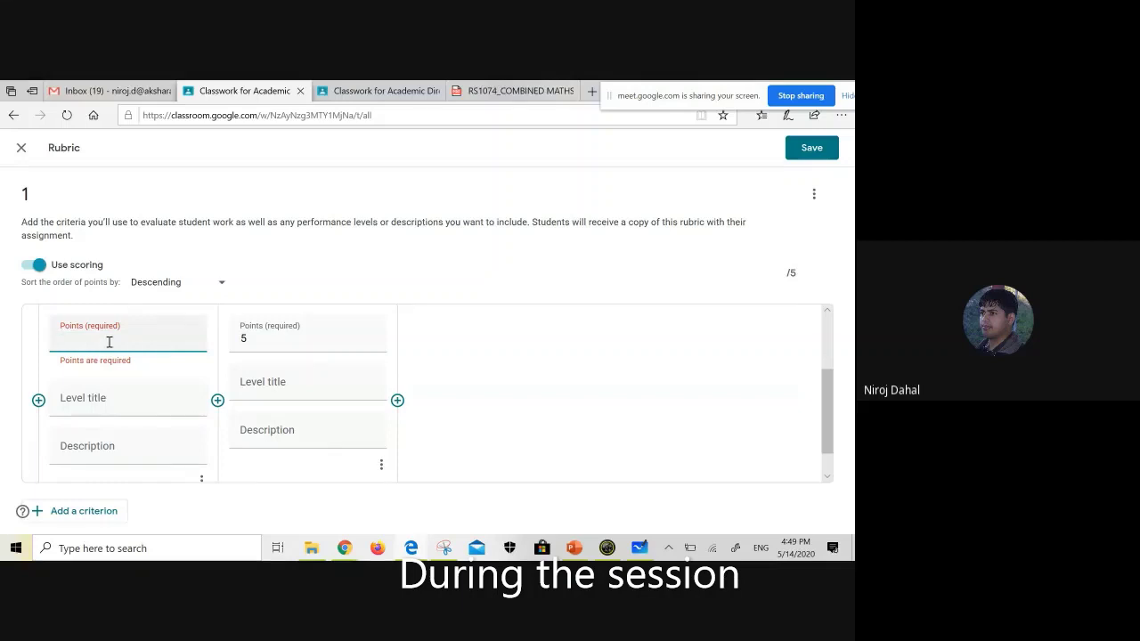
pyautogui.write('5')
pyautogui.click(108, 402)
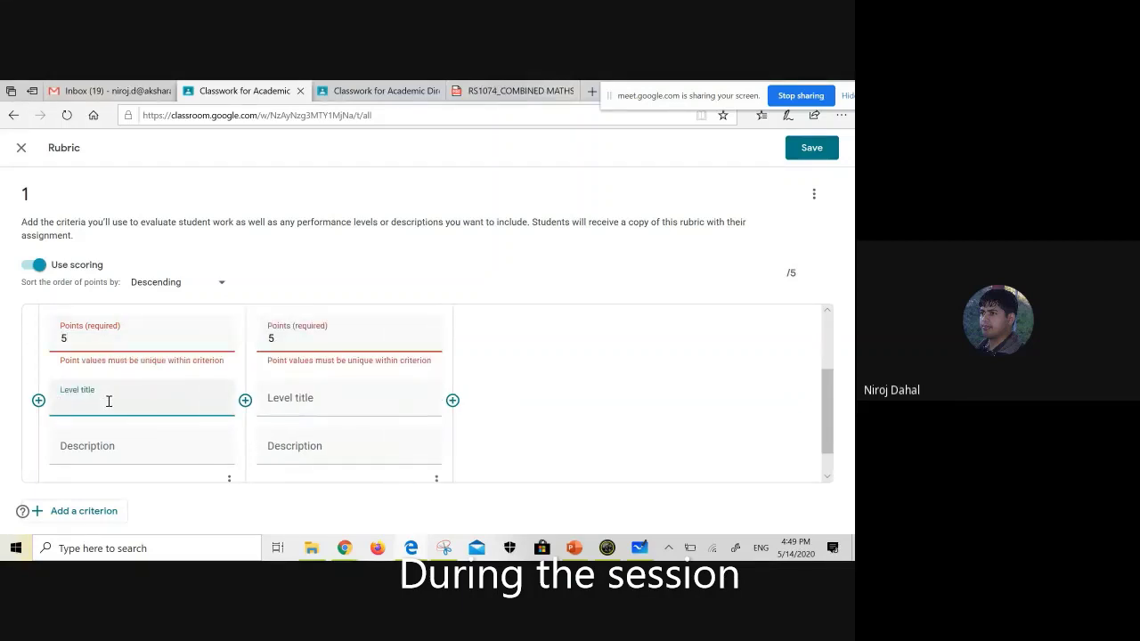
pyautogui.write('Outstanding')
# Step: Set the Quiz criterion's second level to 4 points and title it Excellent
pyautogui.click(304, 339)
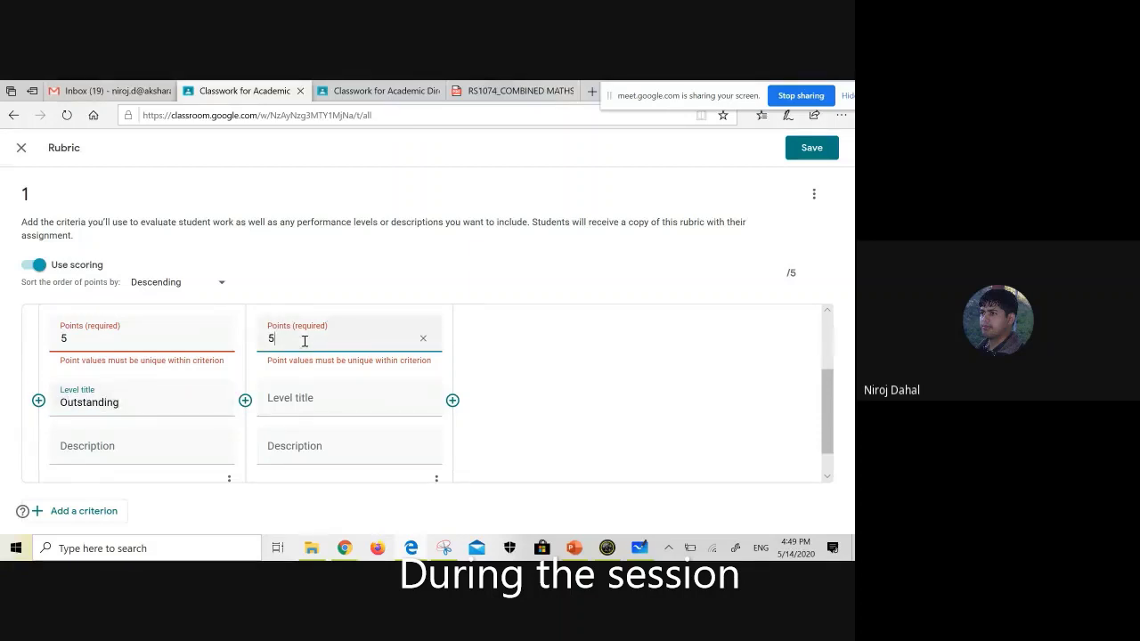
pyautogui.press('BackSpace')
pyautogui.write('4')
pyautogui.click(85, 336)
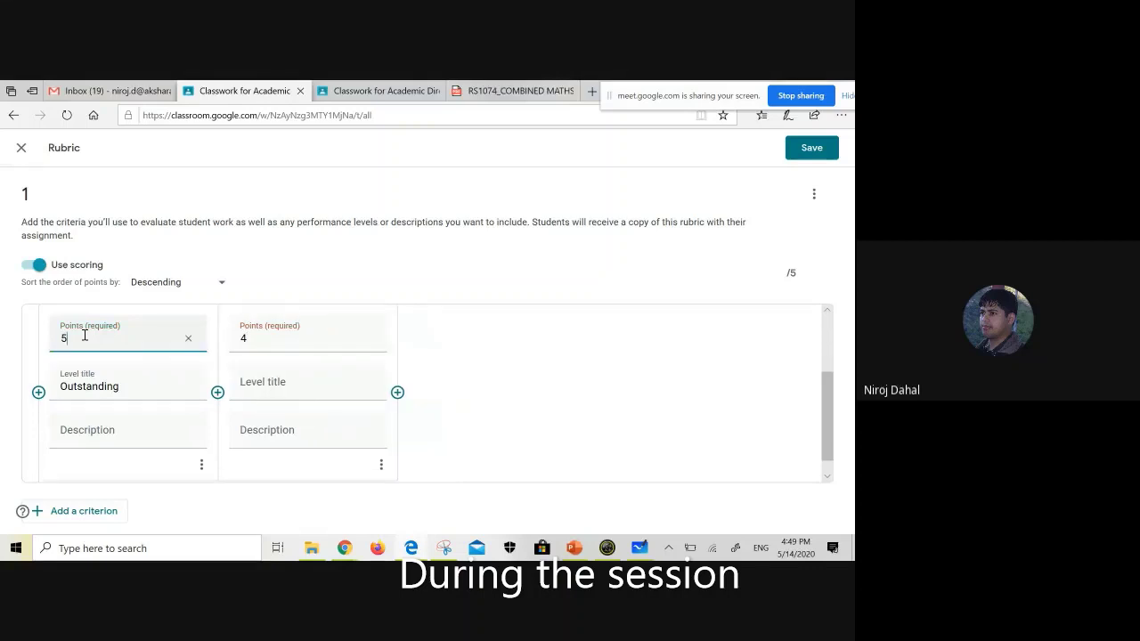
pyautogui.click(259, 381)
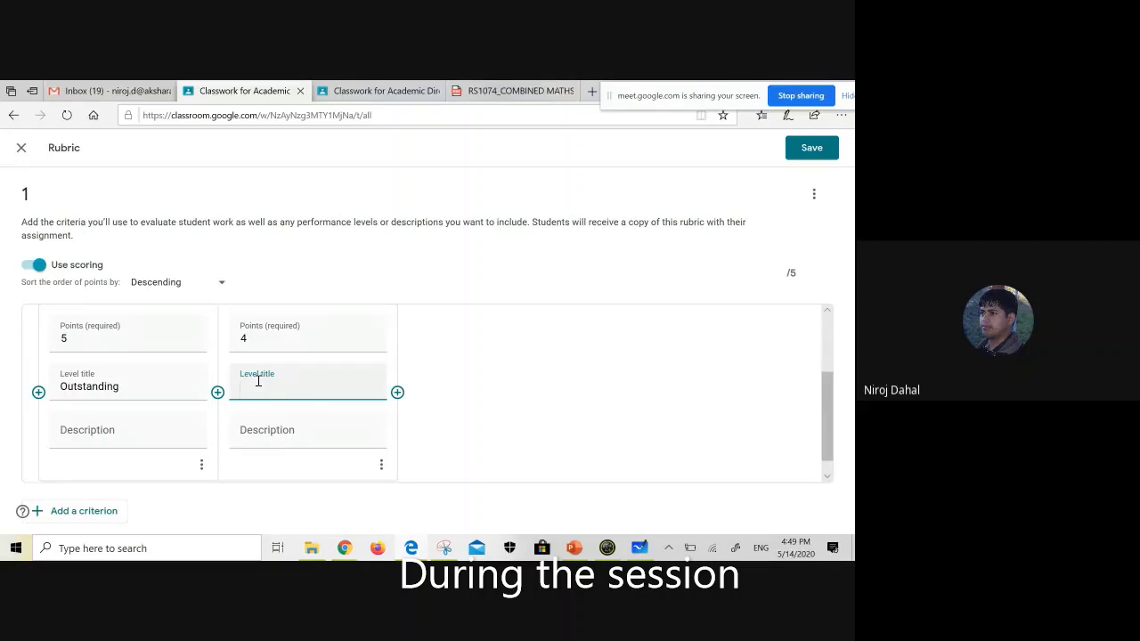
pyautogui.write('Excellent')
# Step: Add a third level worth 3 points after Excellent and title it Good
pyautogui.click(397, 393)
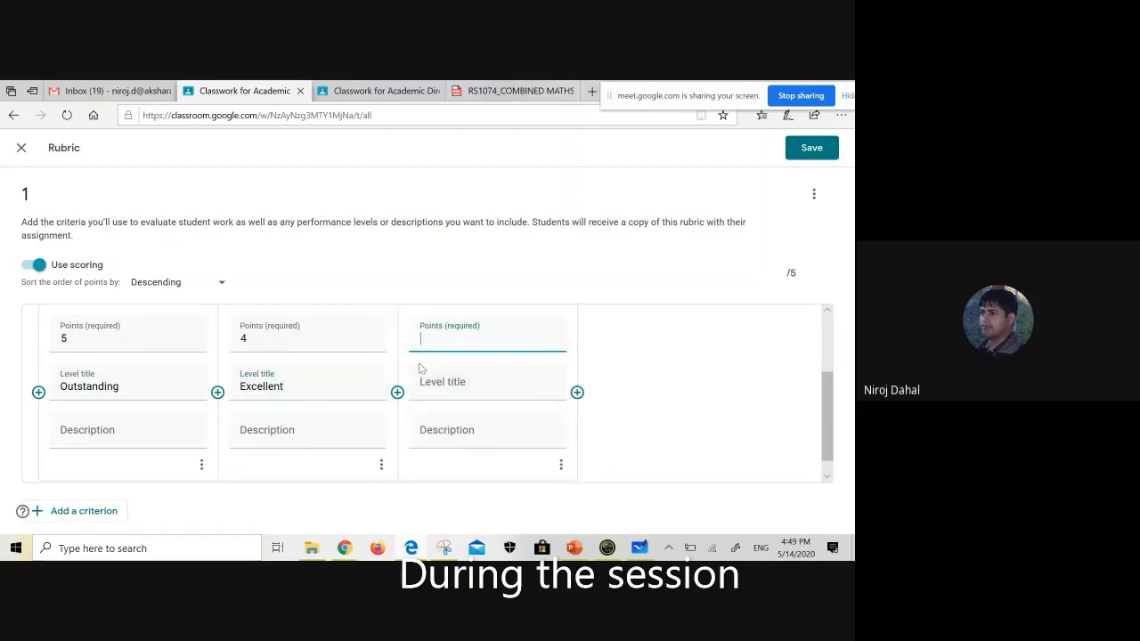
pyautogui.write('3')
pyautogui.click(446, 385)
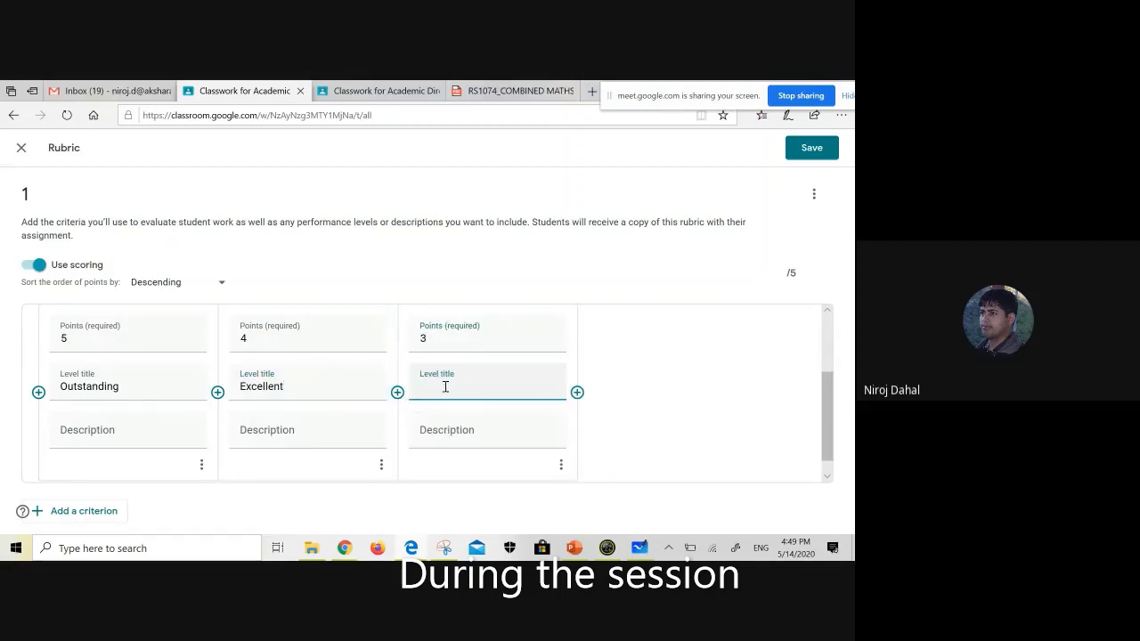
pyautogui.write('Good')
# Step: Add a fourth level worth 2 points after Good and title it Try again
pyautogui.click(577, 393)
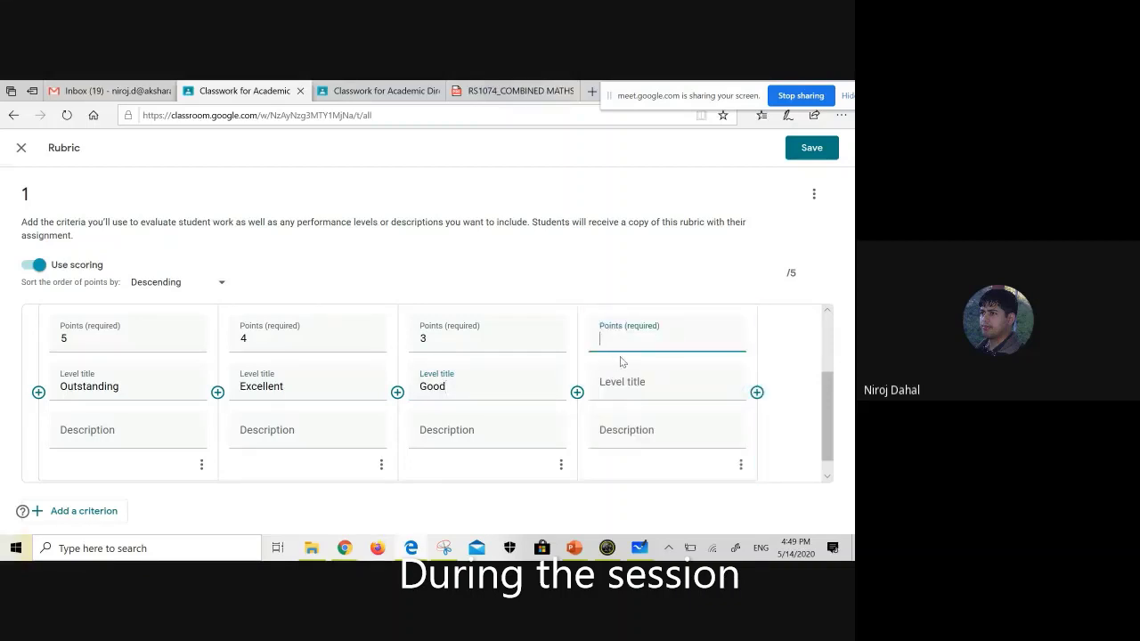
pyautogui.write('2')
pyautogui.click(637, 381)
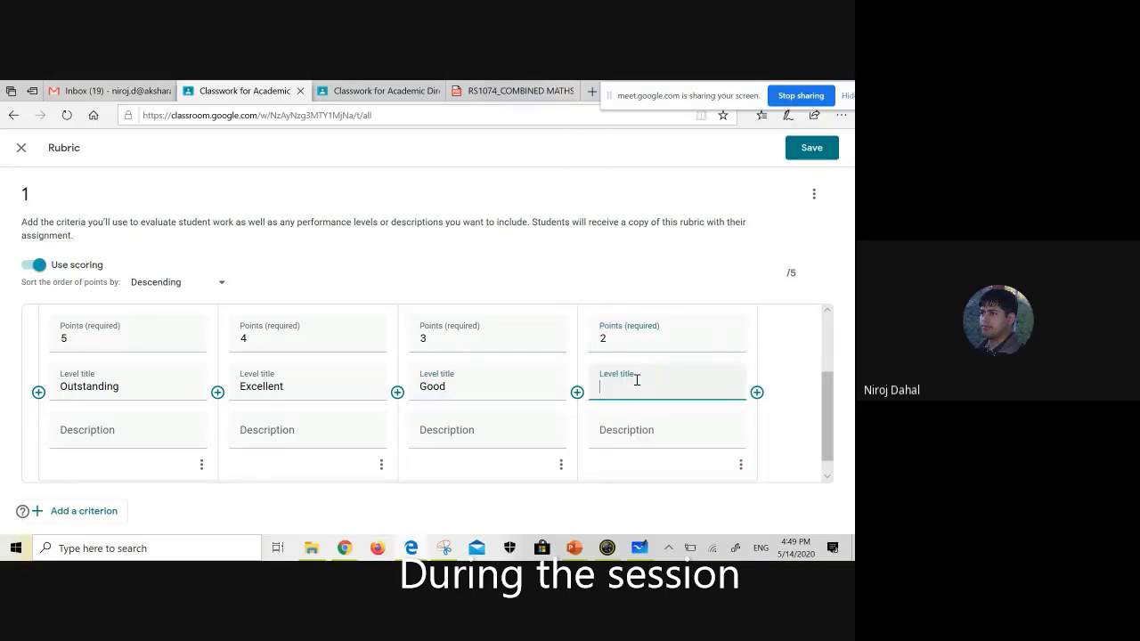
pyautogui.write('Try a')
pyautogui.write('gain')
# Step: Add a fifth level worth 1 point after Try again and title it Poor
pyautogui.click(757, 392)
pyautogui.write('1')
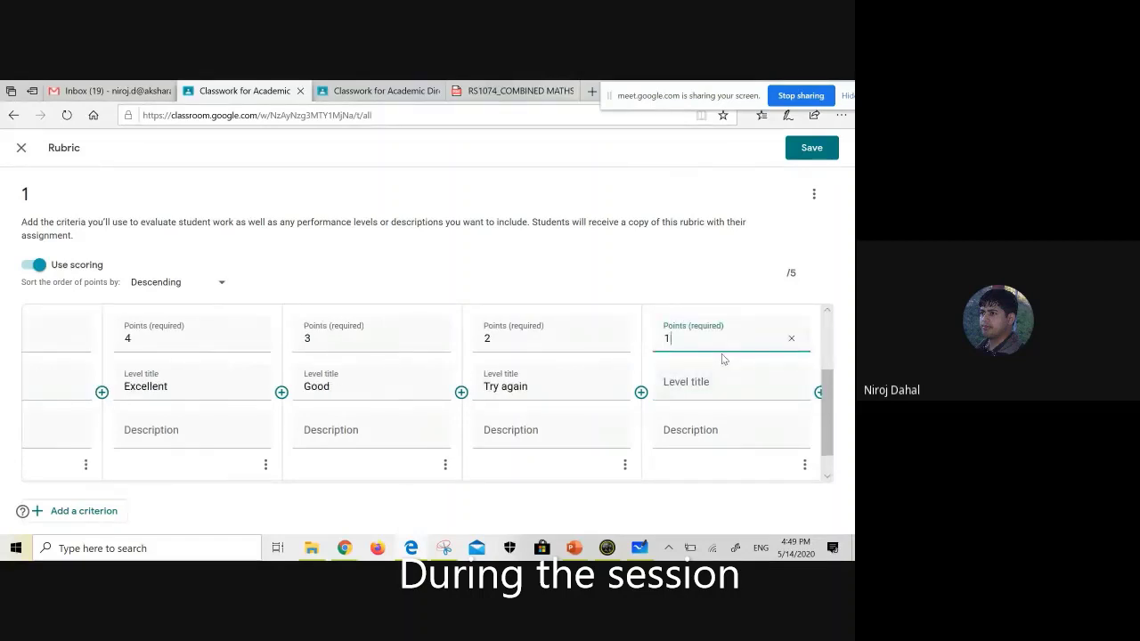
pyautogui.click(695, 385)
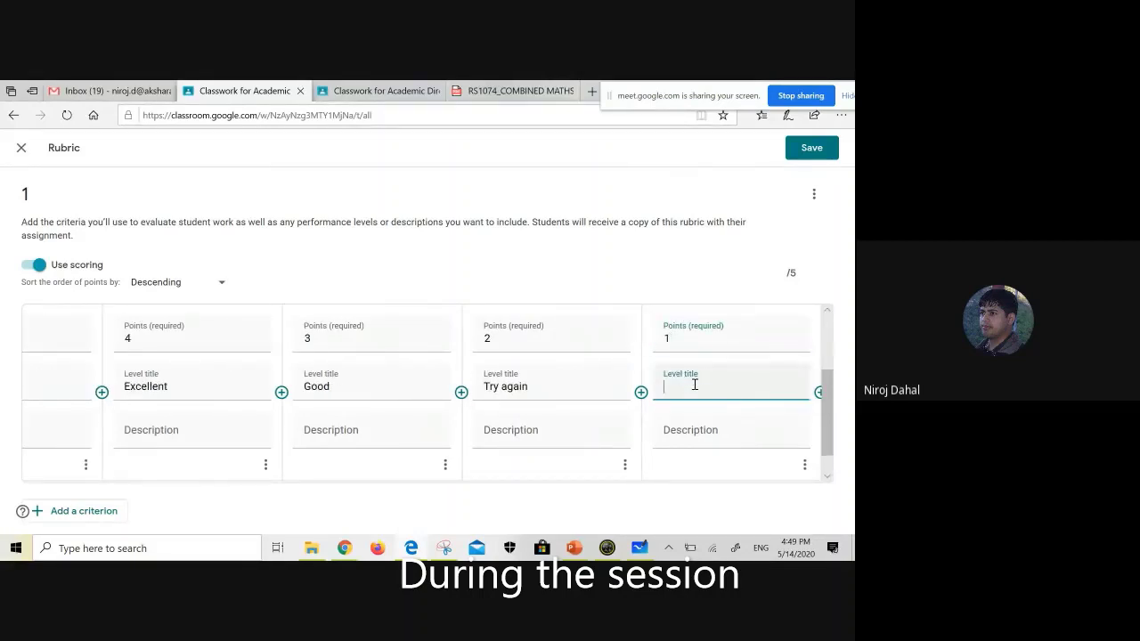
pyautogui.write('Poor')
# Step: Add a sixth level worth 0 points after Poor and title it Labour Hard
pyautogui.click(815, 397)
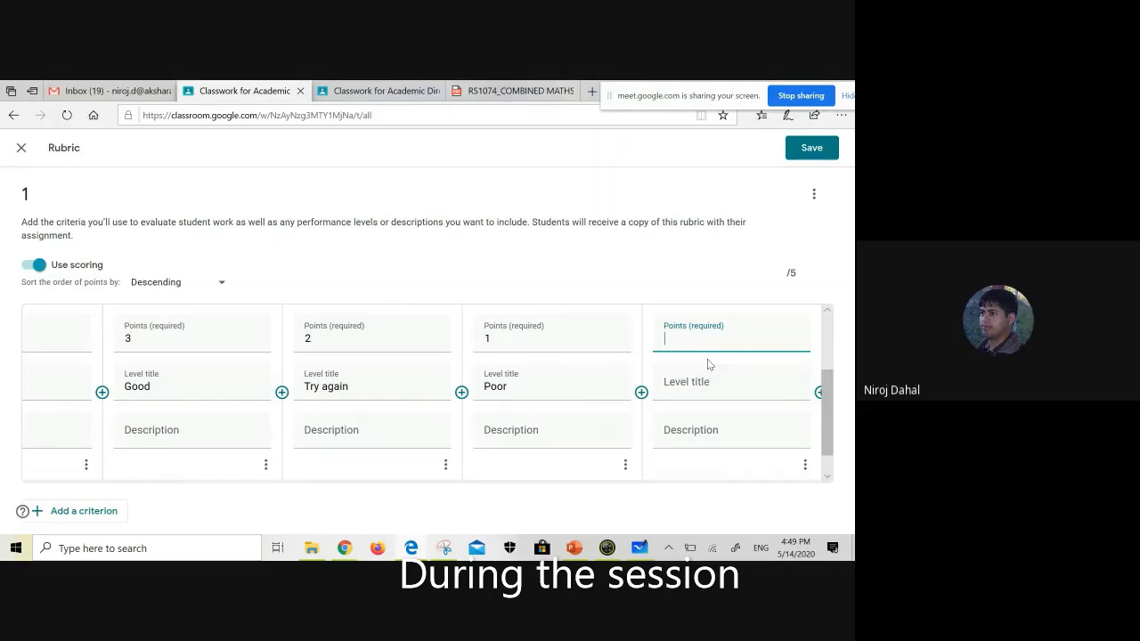
pyautogui.write('0')
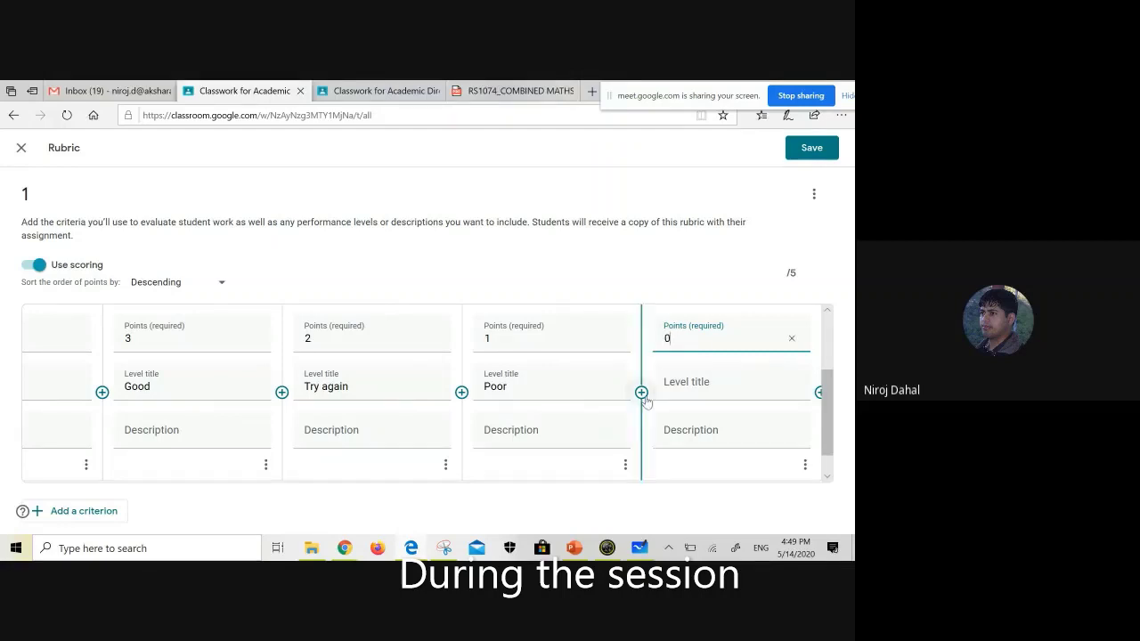
pyautogui.click(675, 388)
pyautogui.write('L')
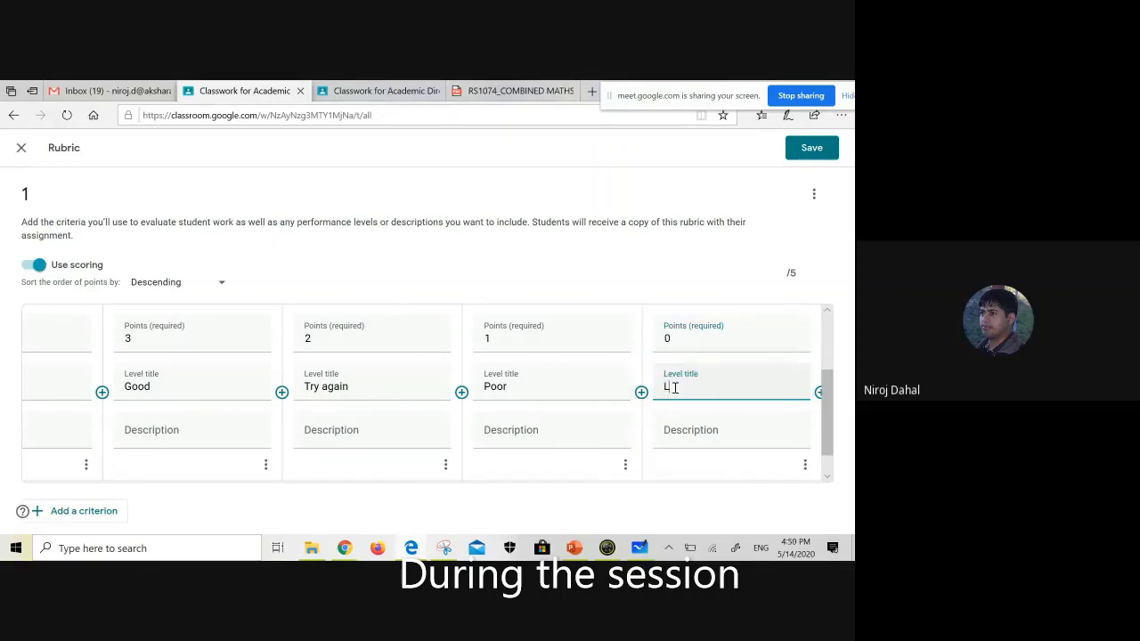
pyautogui.write('abour Hard')
# Step: Save the finished Quiz rubric to the assignment
pyautogui.click(364, 493)
pyautogui.scroll(1, 535, 401)
pyautogui.click(827, 149)
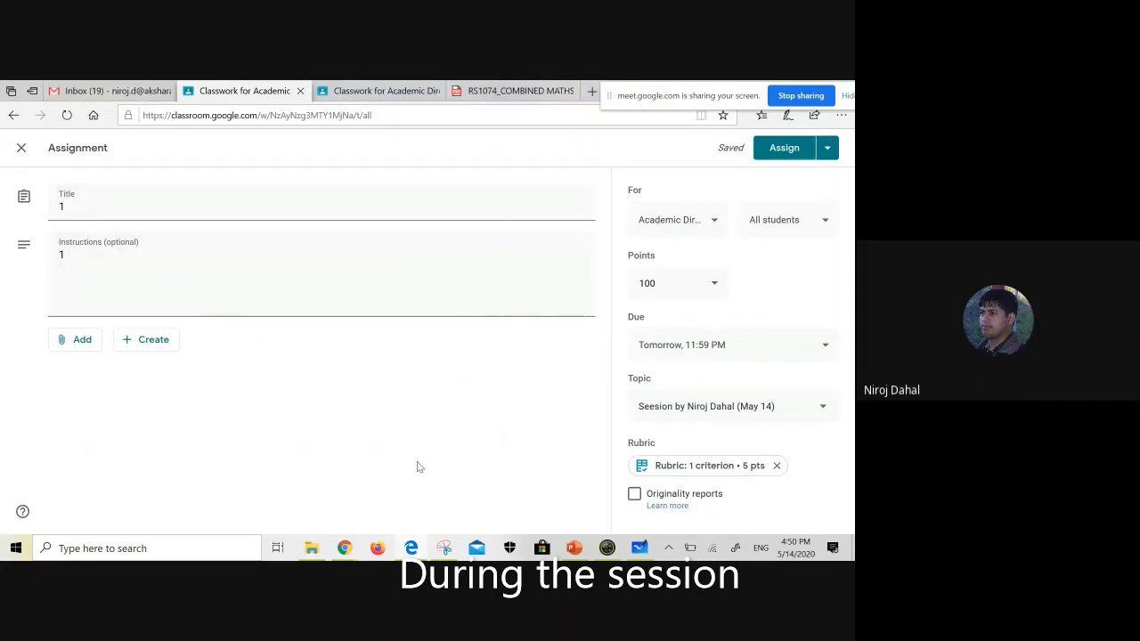
# Step: Switch to the Google Meet window in Chrome to check the participants' chat messages
pyautogui.moveTo(344, 548)
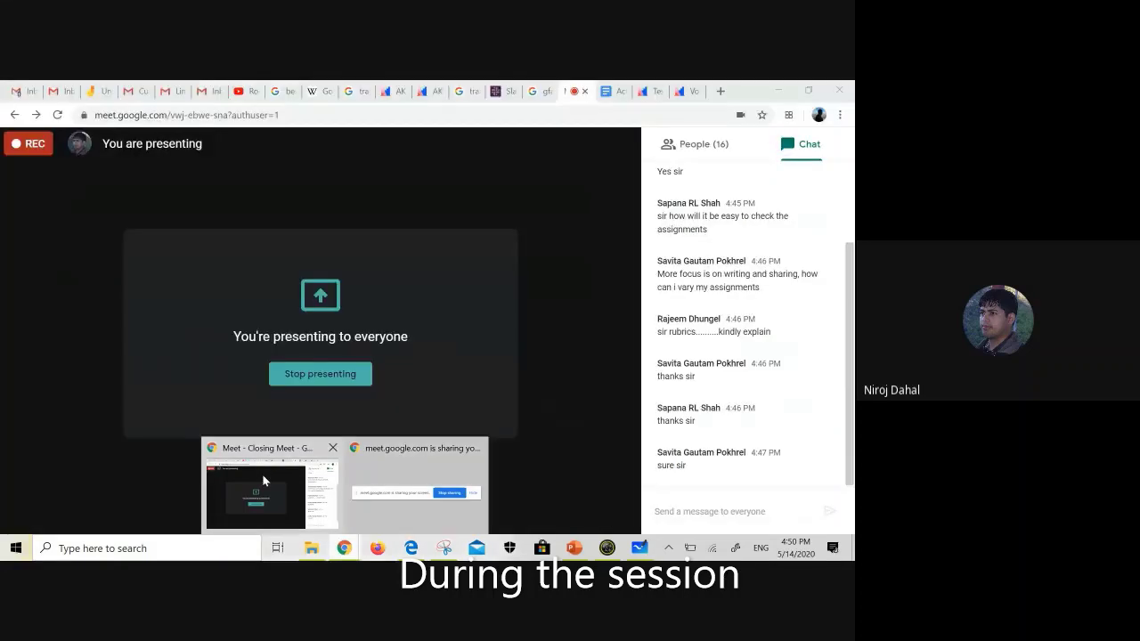
pyautogui.click(262, 479)
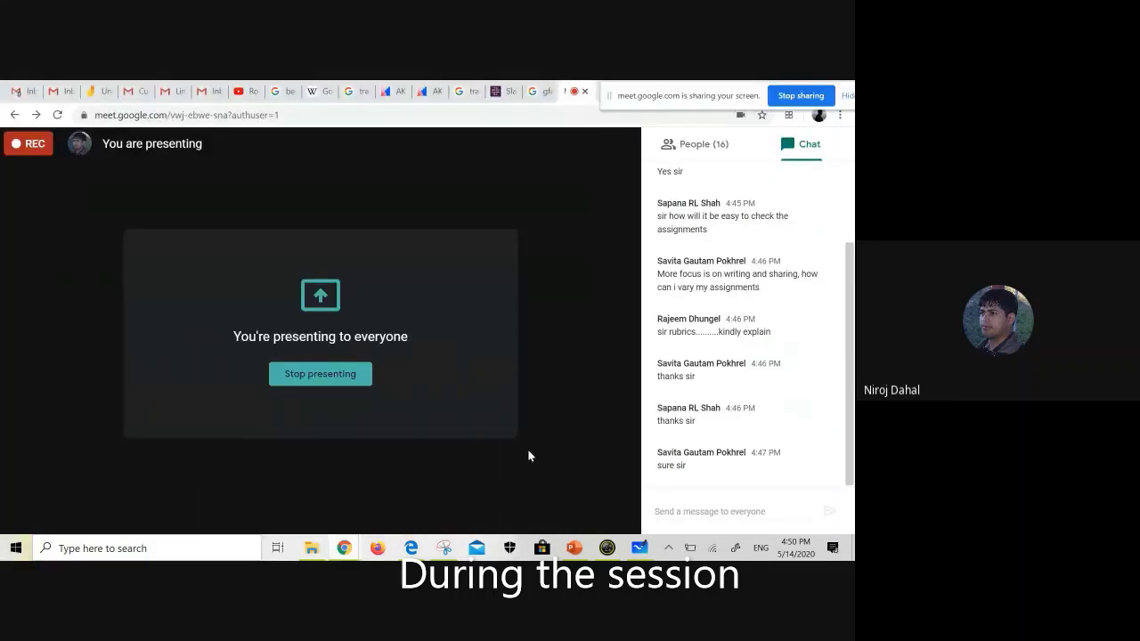
# Step: Switch to PowerPoint, start the slide show from slide 26 and go back to the Q/A slide
pyautogui.click(575, 548)
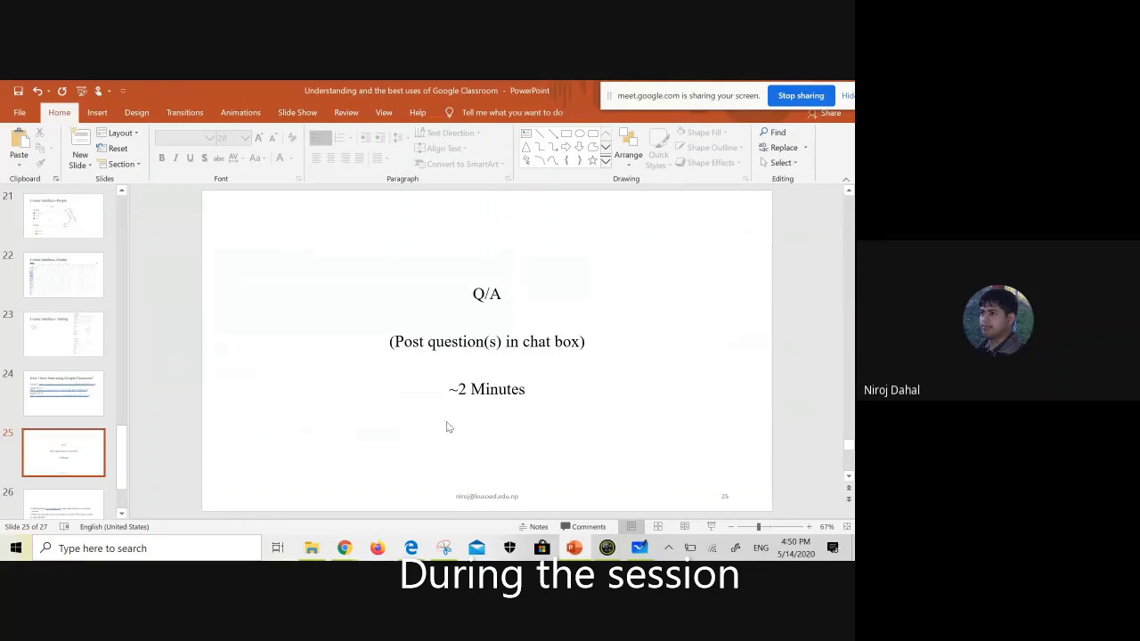
pyautogui.click(53, 504)
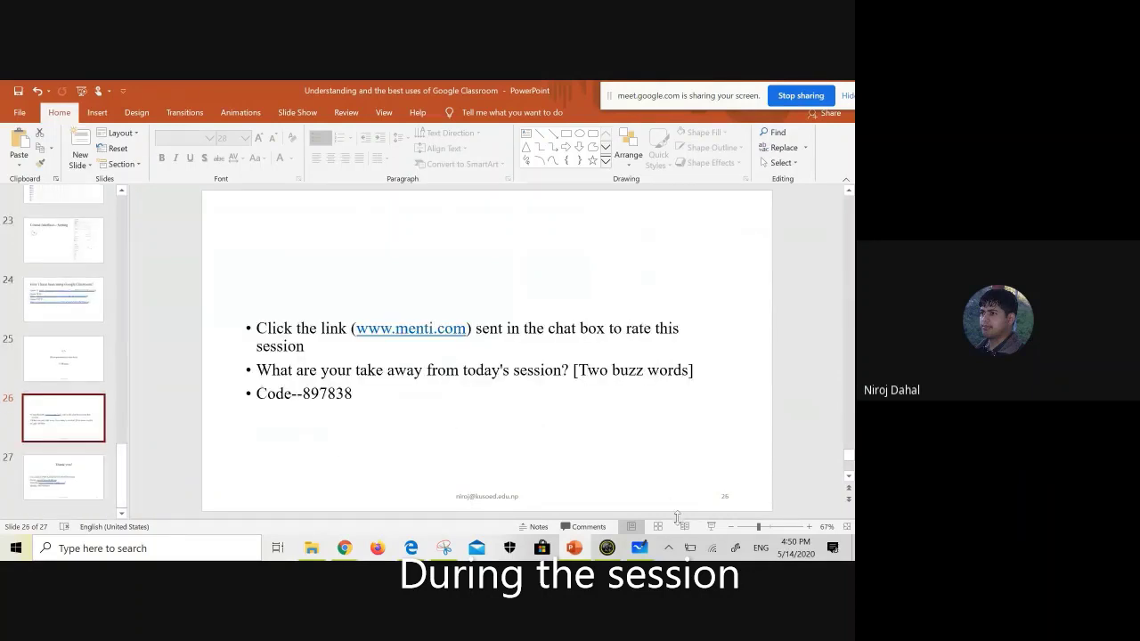
pyautogui.click(710, 525)
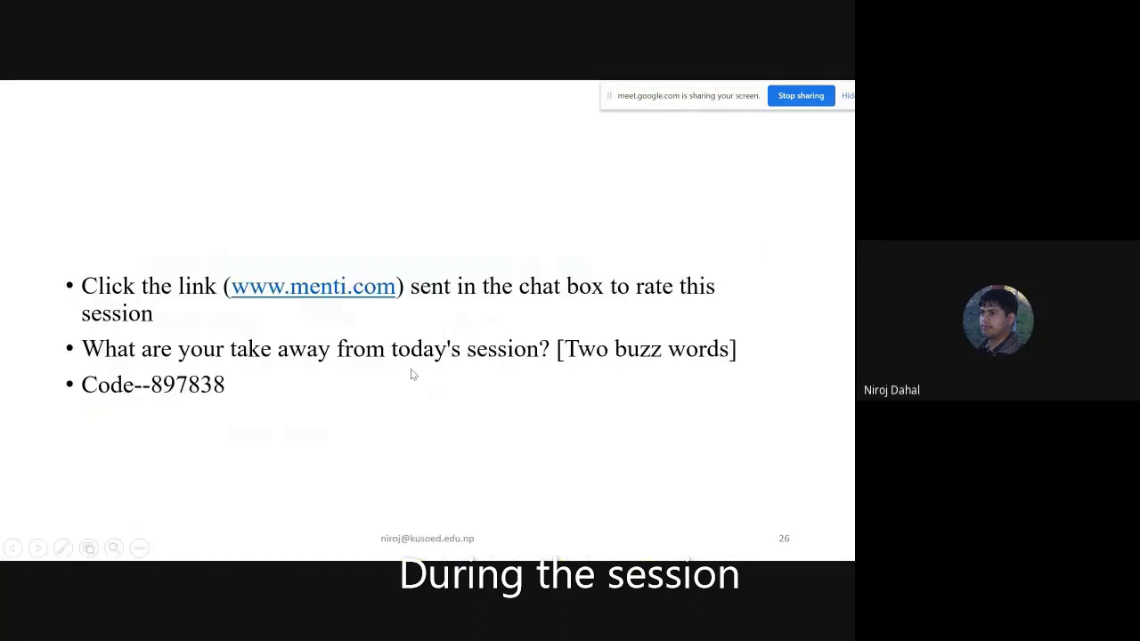
pyautogui.press('Left')
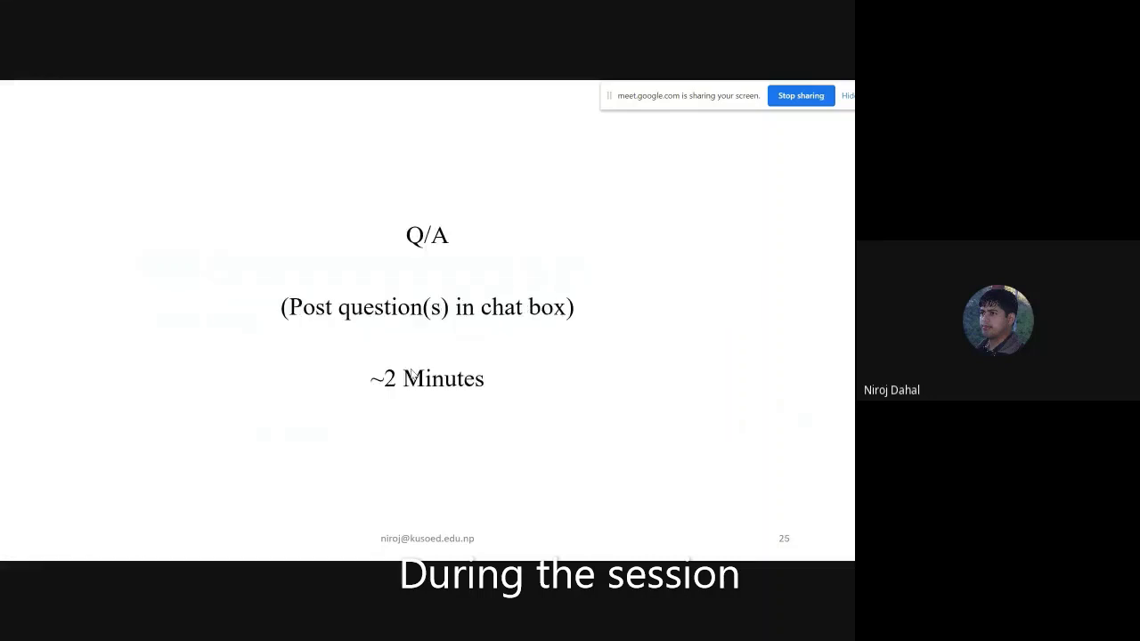